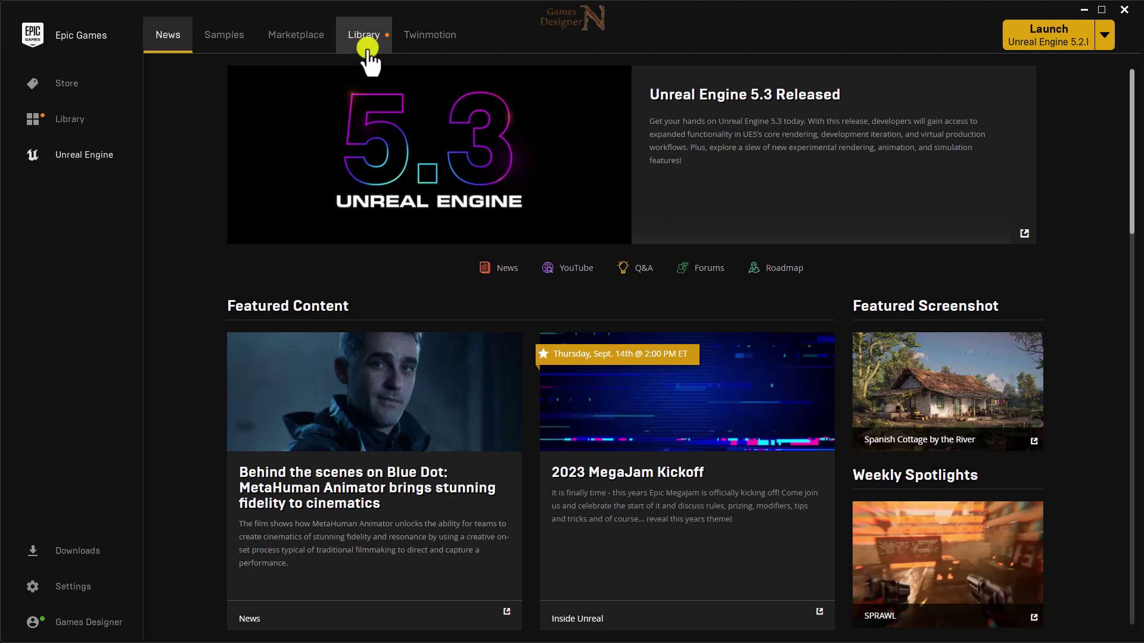
- Launch Unreal Engine 5.2.1 from the Launcher's Library of installed engine versions
click(365, 37)
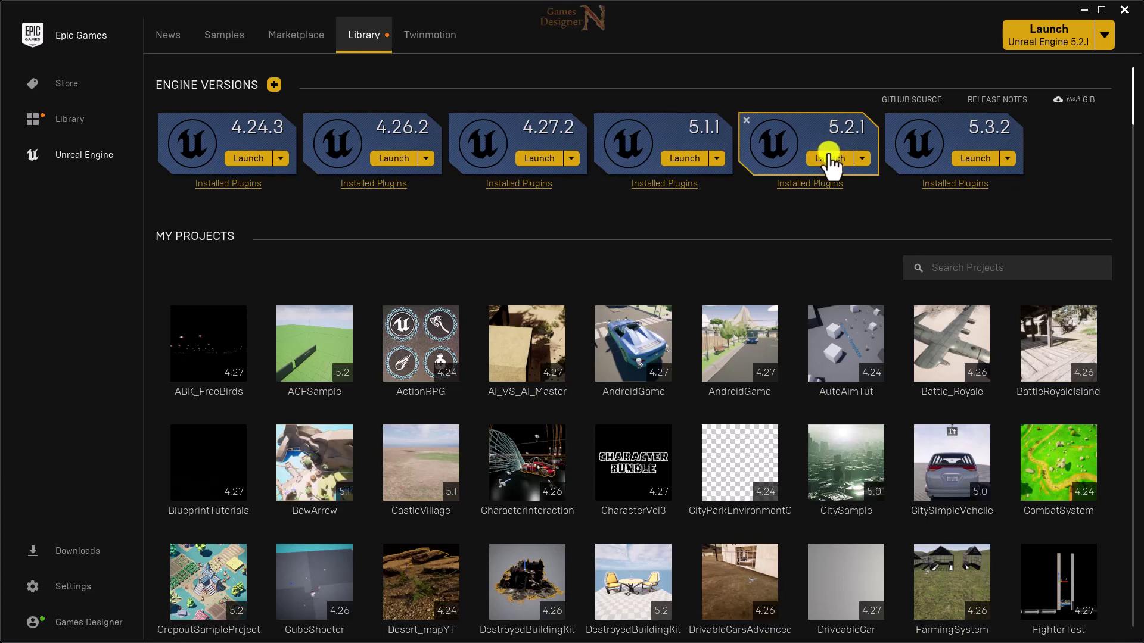
click(829, 158)
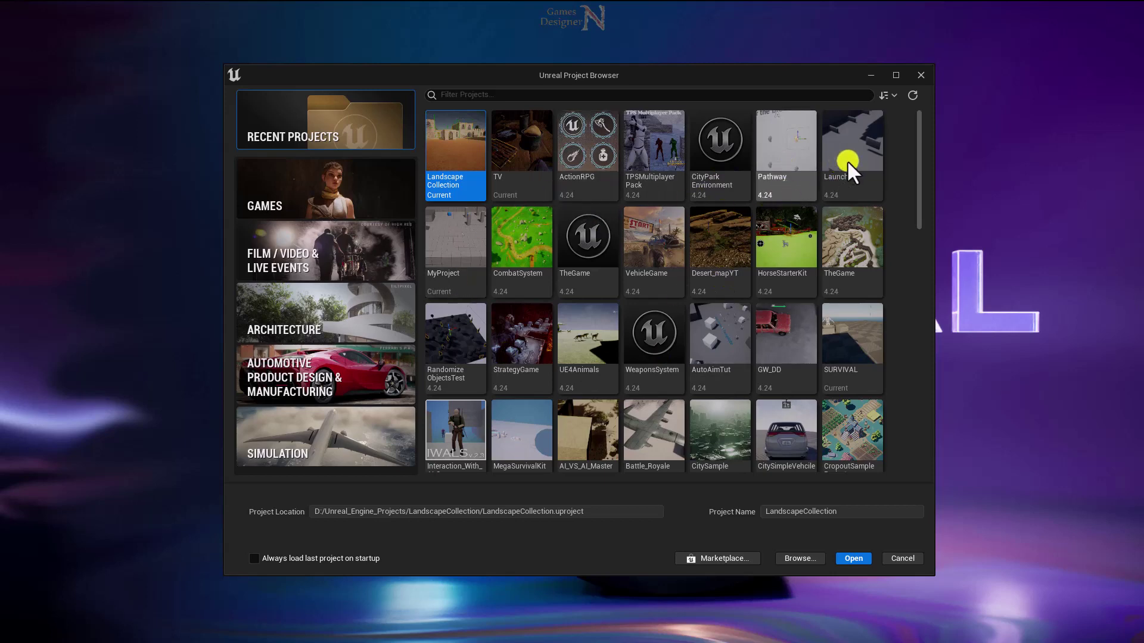
- Scroll the recent projects, then switch to the Games templates with Blank selected
mouse_move(919, 161)
mouse_down()
mouse_move(924, 259)
mouse_move(906, 392)
mouse_up()
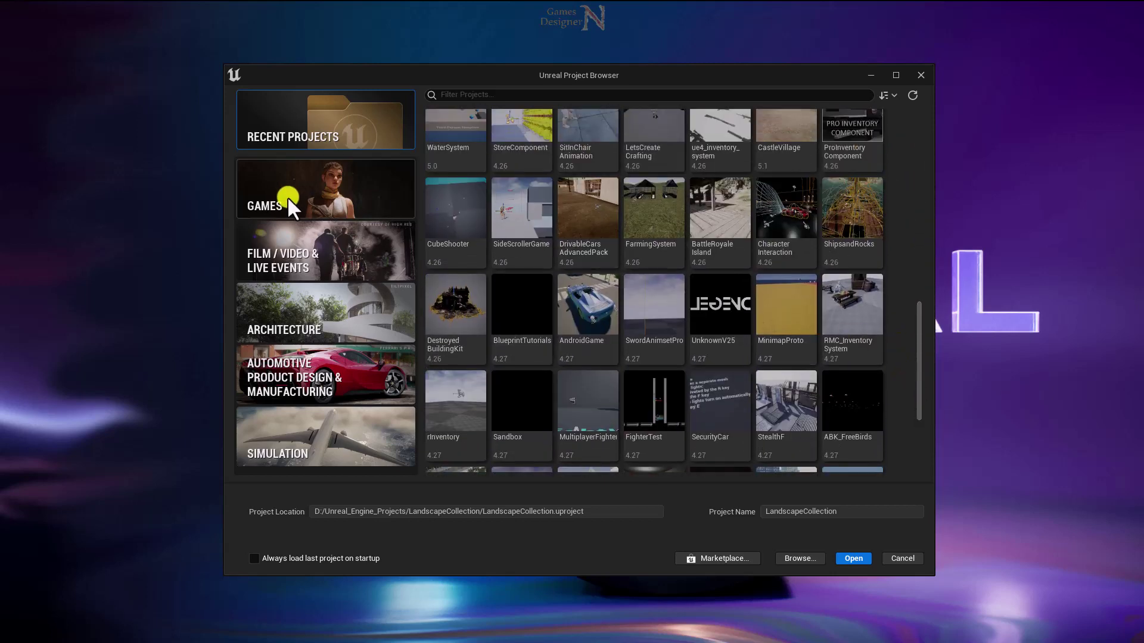
click(287, 197)
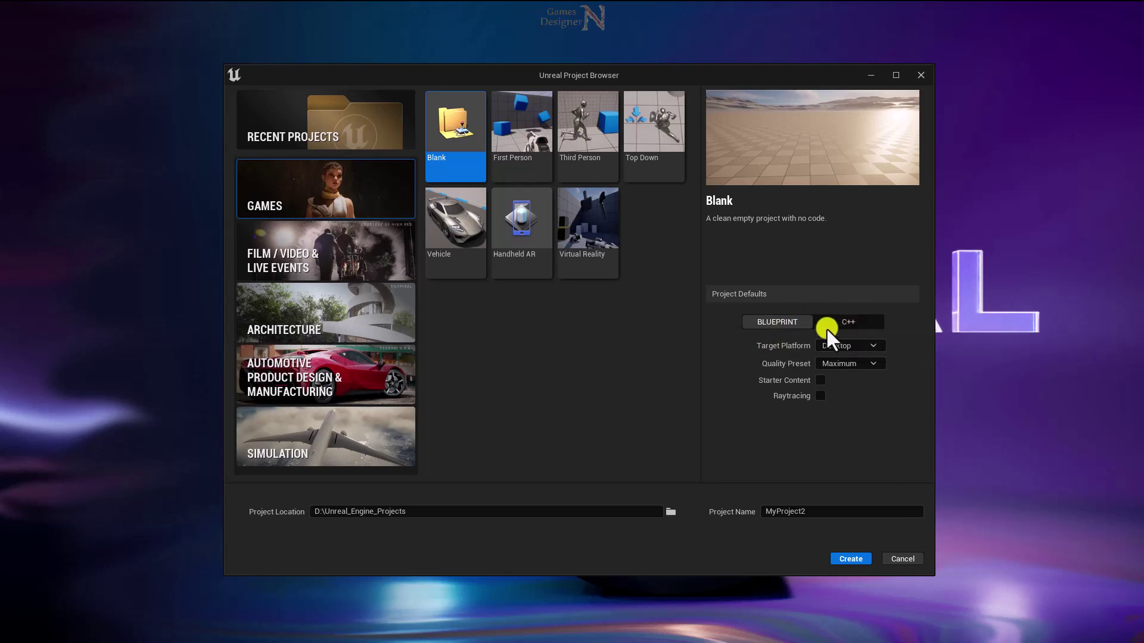
click(850, 322)
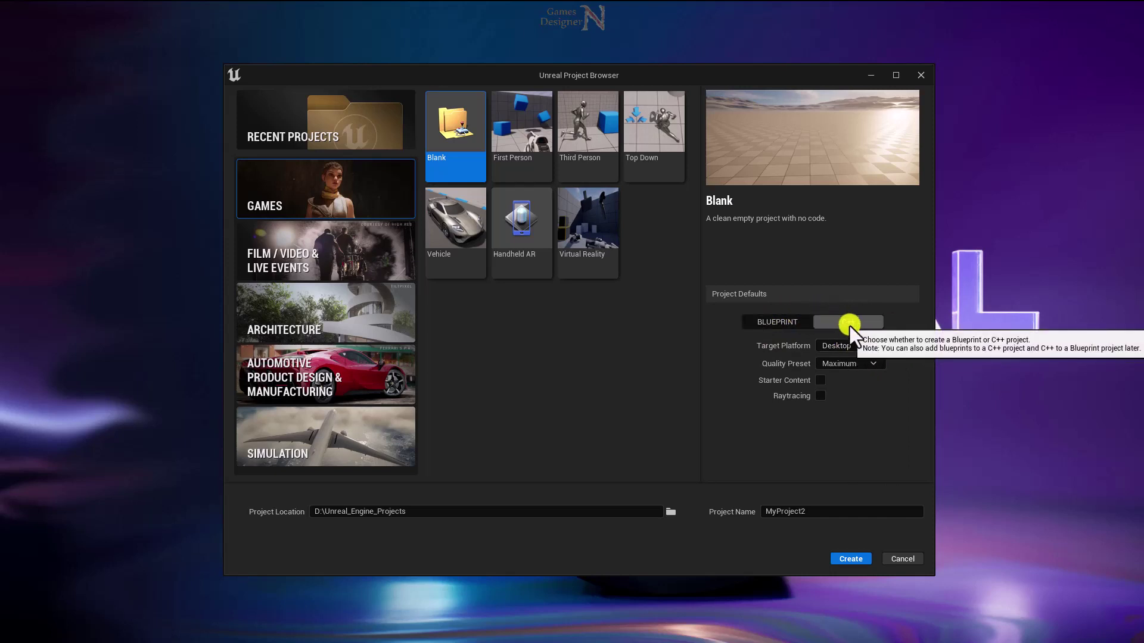
click(778, 322)
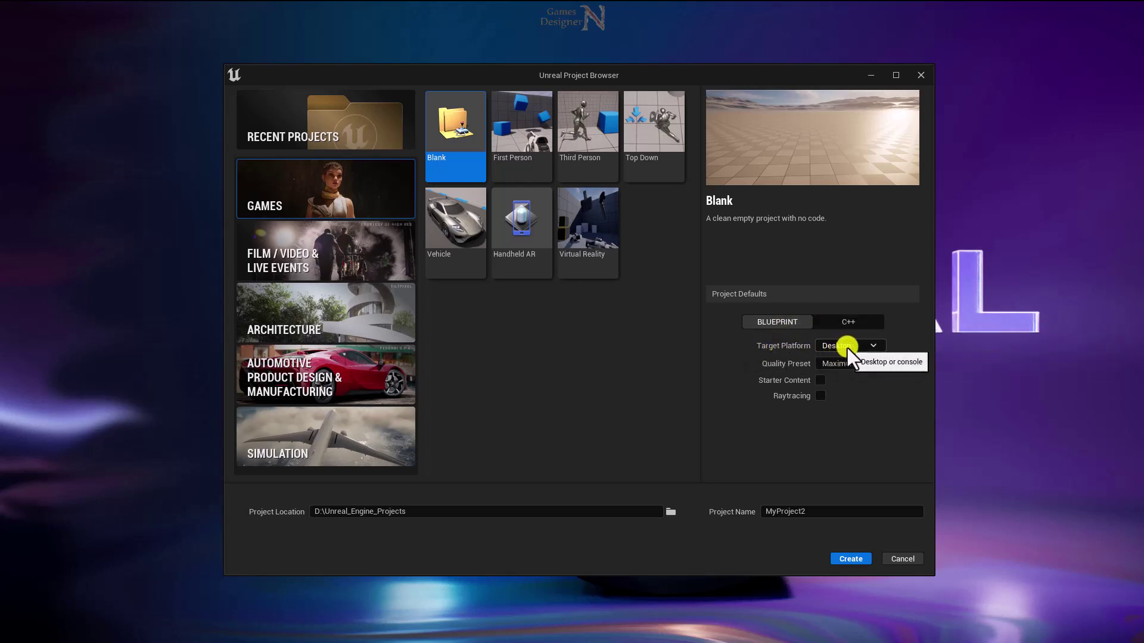
click(847, 348)
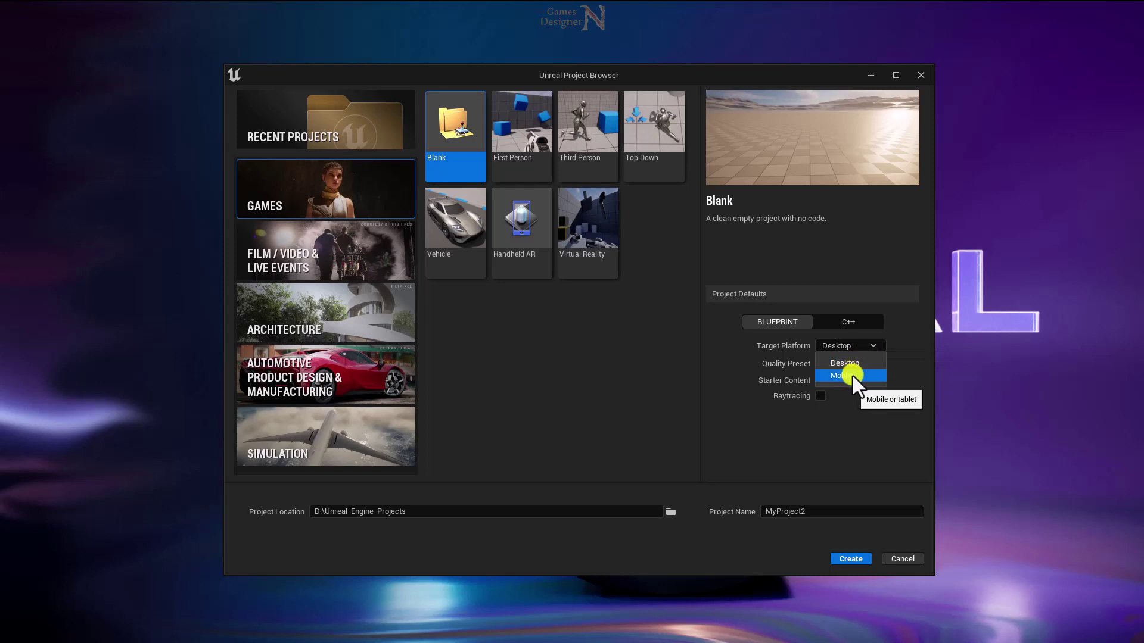
click(848, 361)
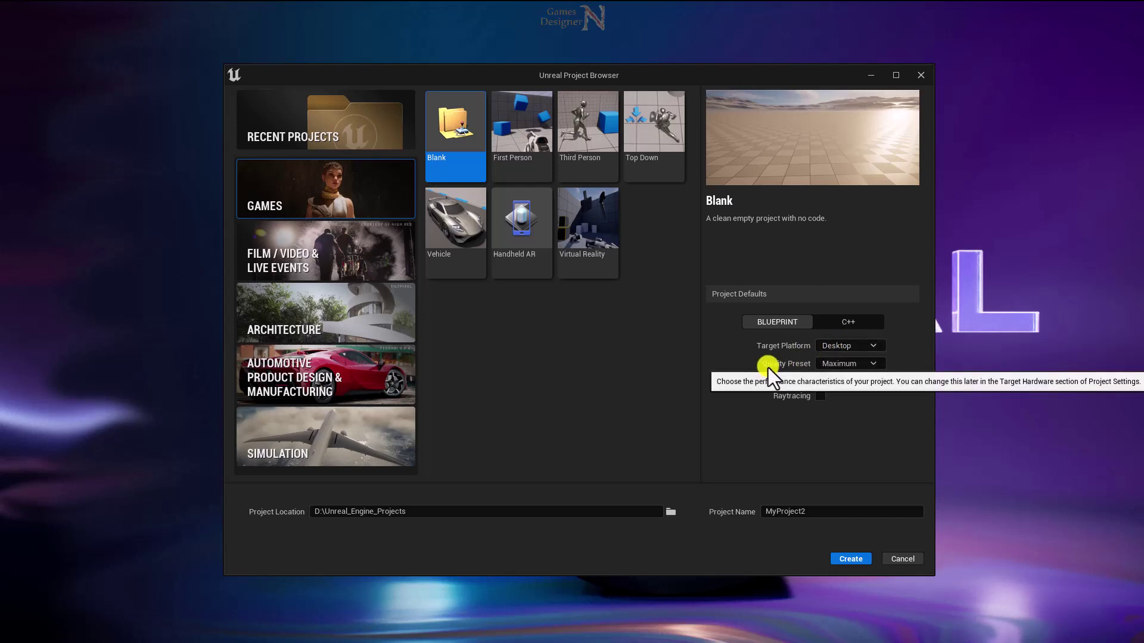
click(840, 365)
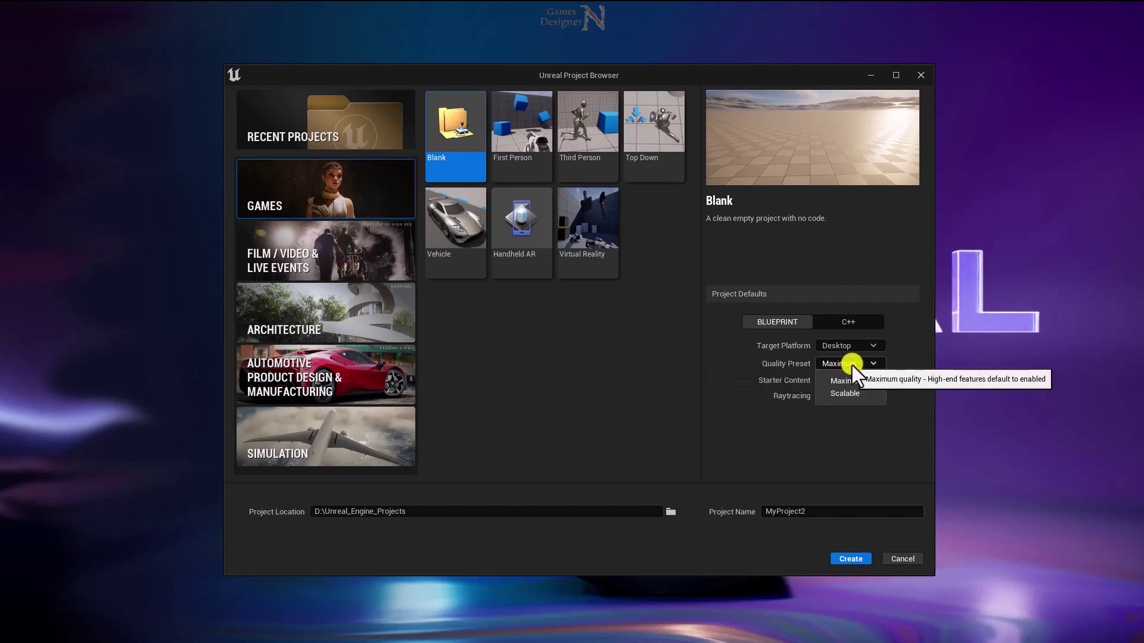
click(856, 380)
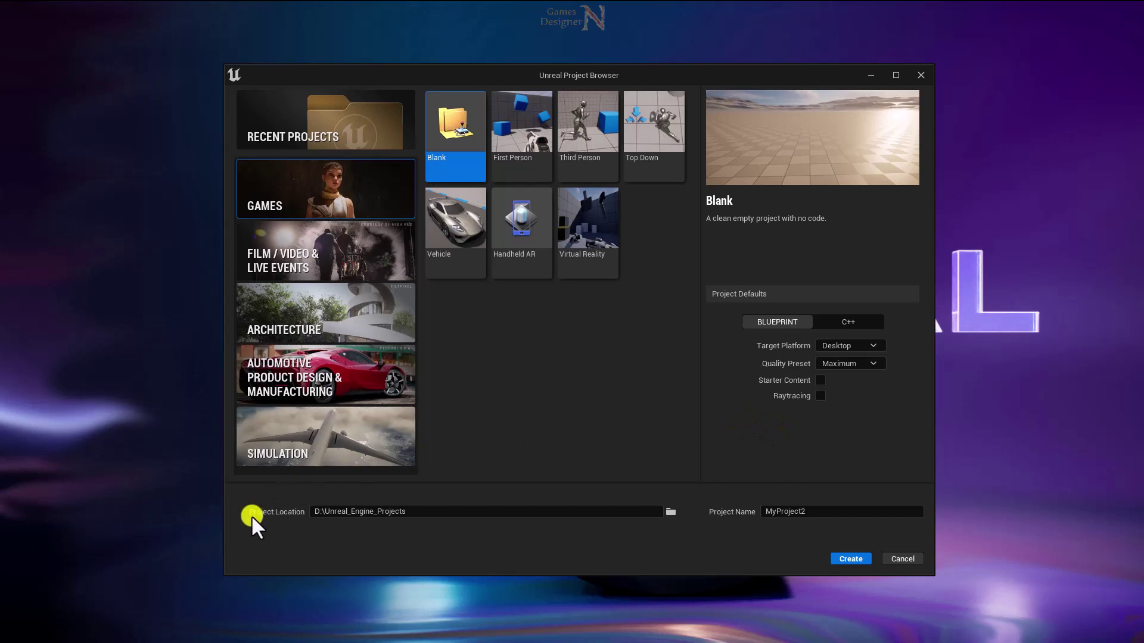
- Name the blank Blueprint project Multiplayer_Game, fixing the invalid separator, and create it
click(808, 512)
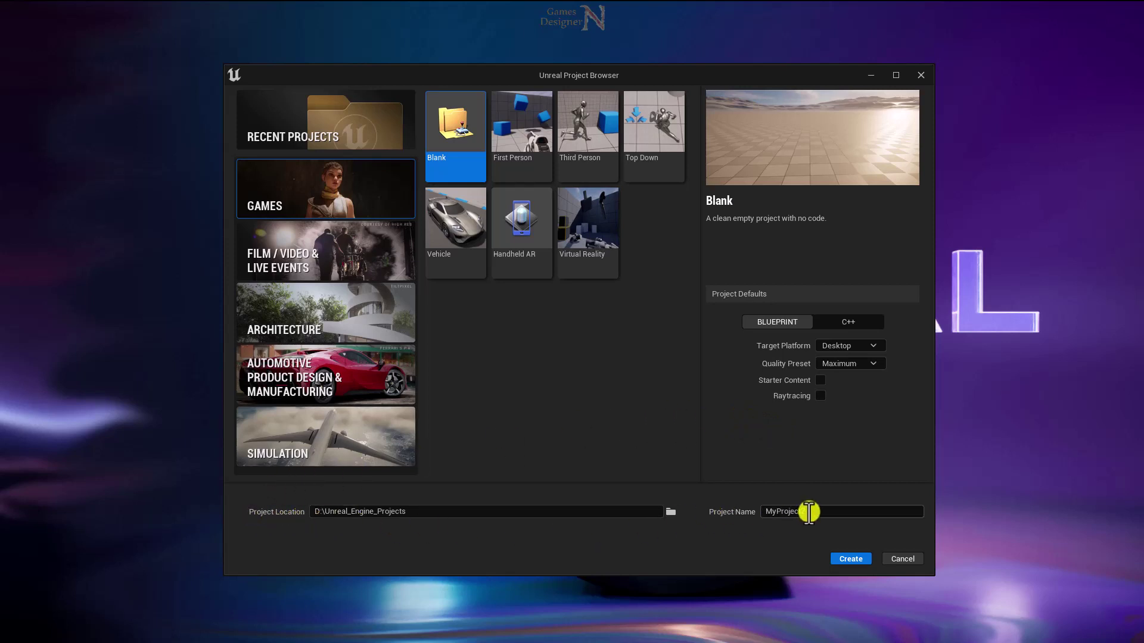
double_click(809, 512)
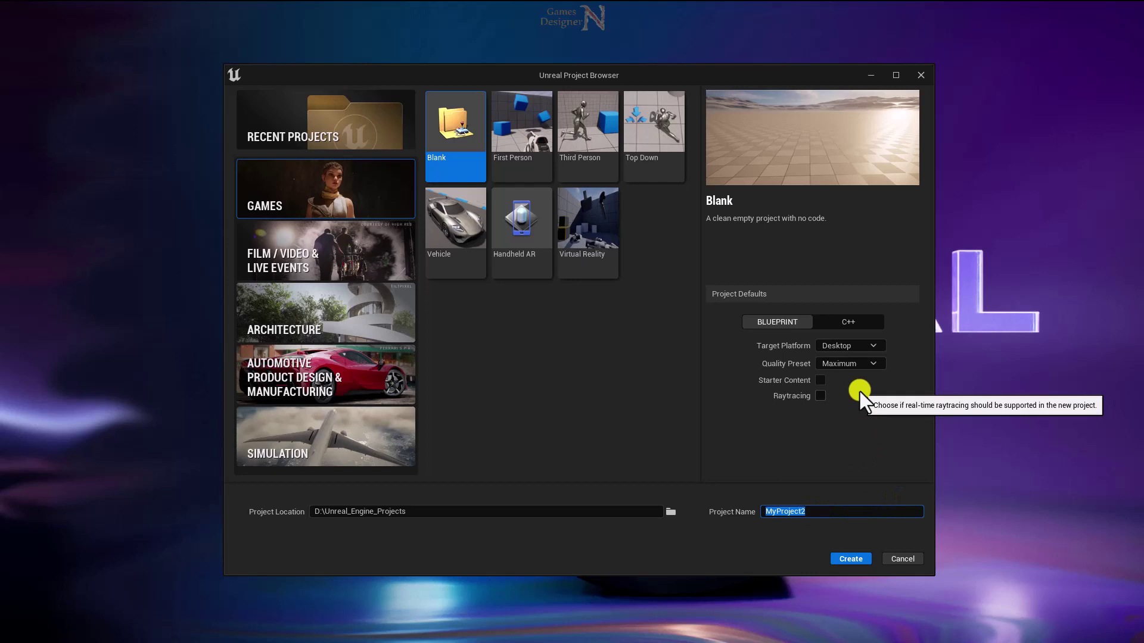
text(Mul)
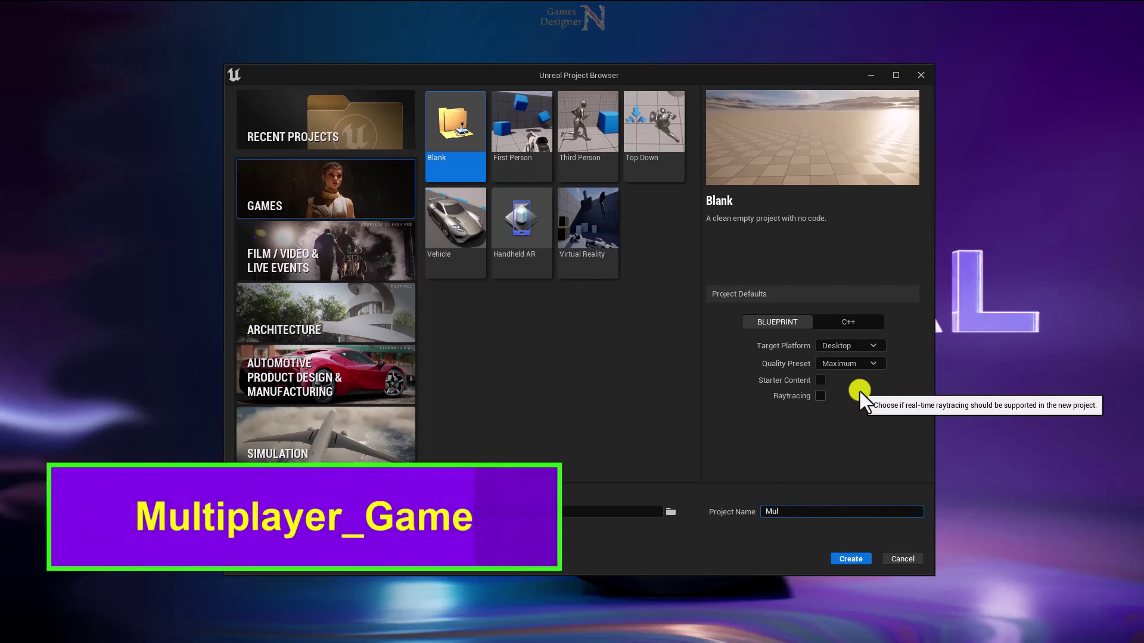
text(tiplayer_Game)
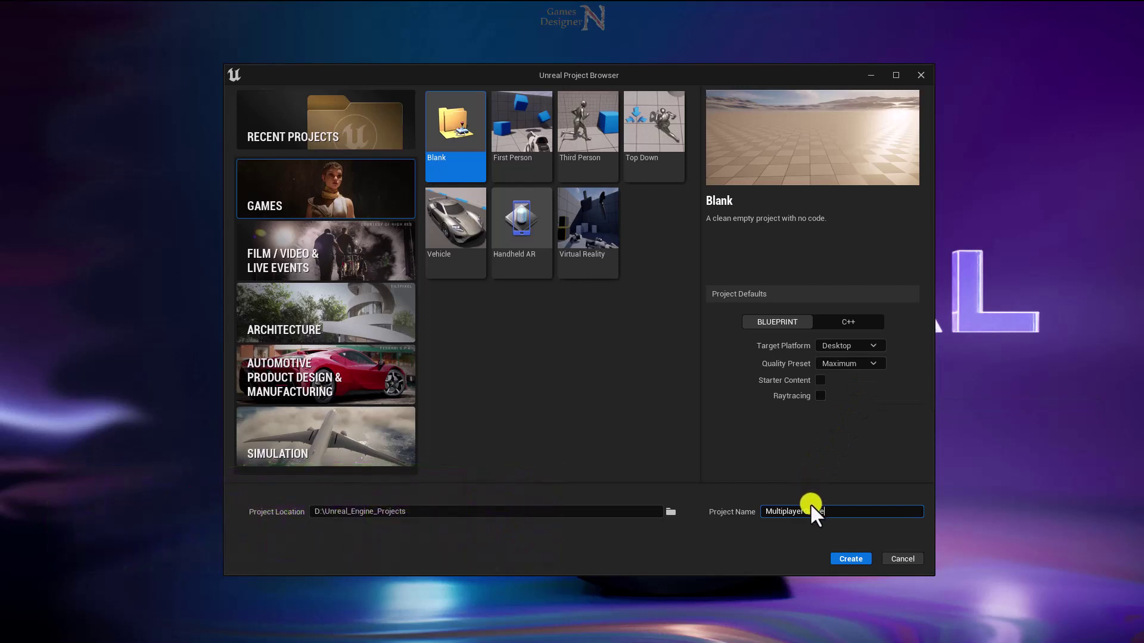
click(806, 512)
key(BackSpace)
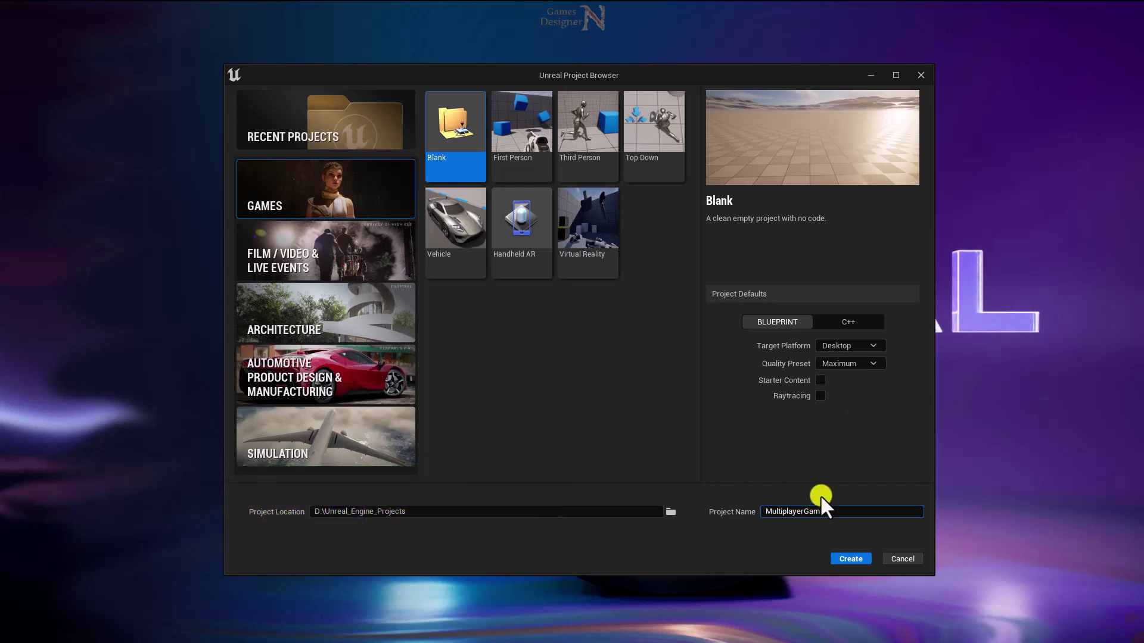
text(_)
click(823, 427)
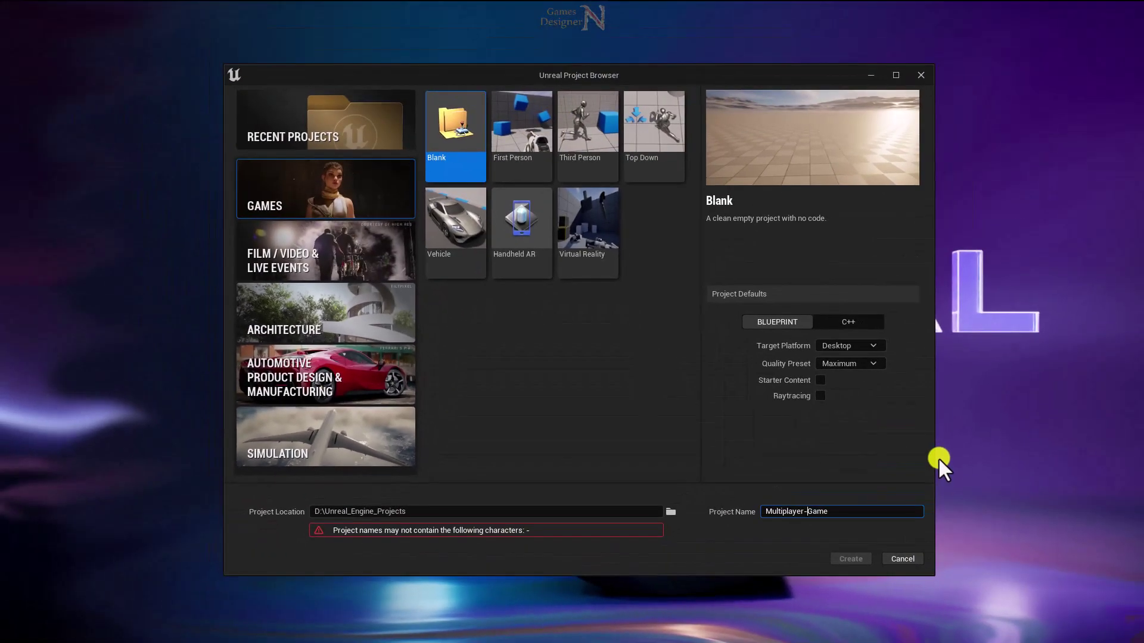
key(BackSpace)
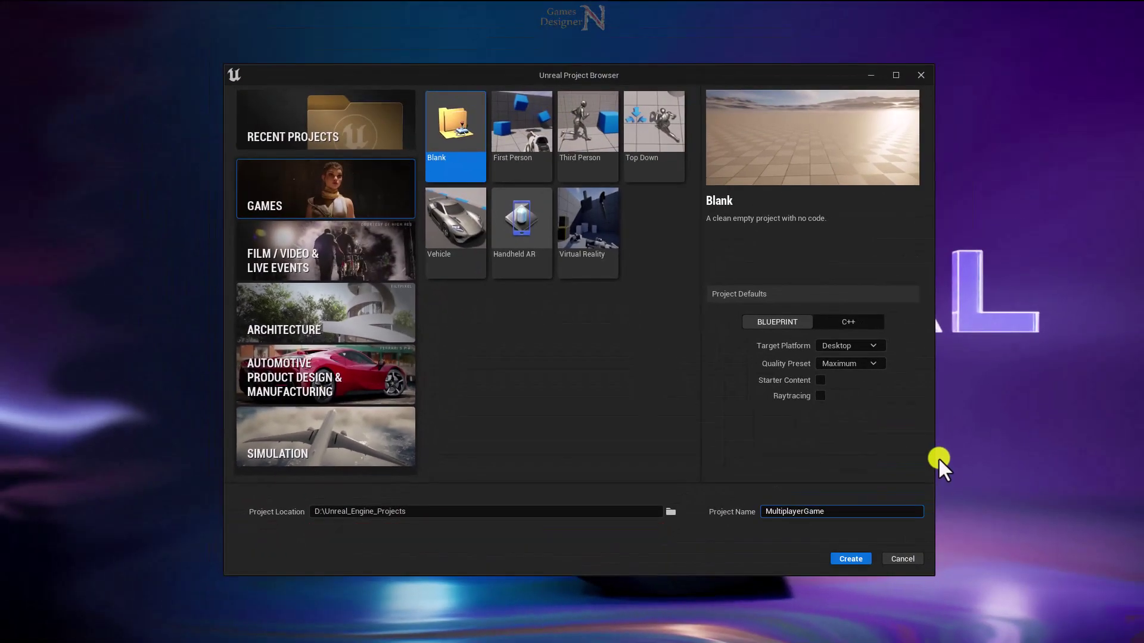
text(_)
click(849, 559)
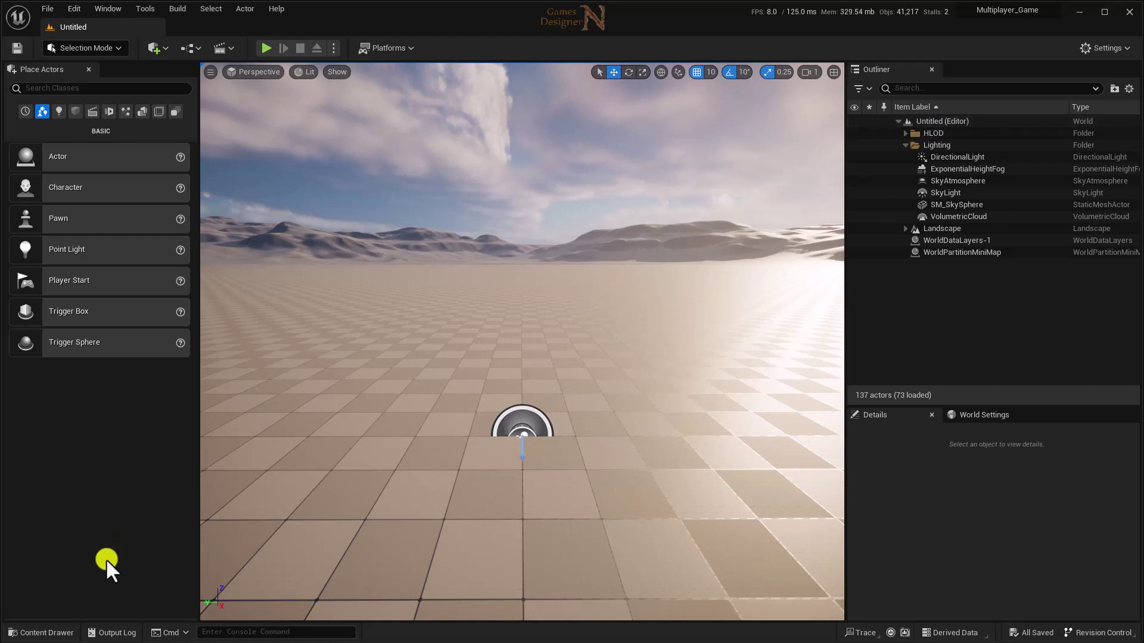
- Dock a Content Browser for the project and give the level viewport more height
click(43, 634)
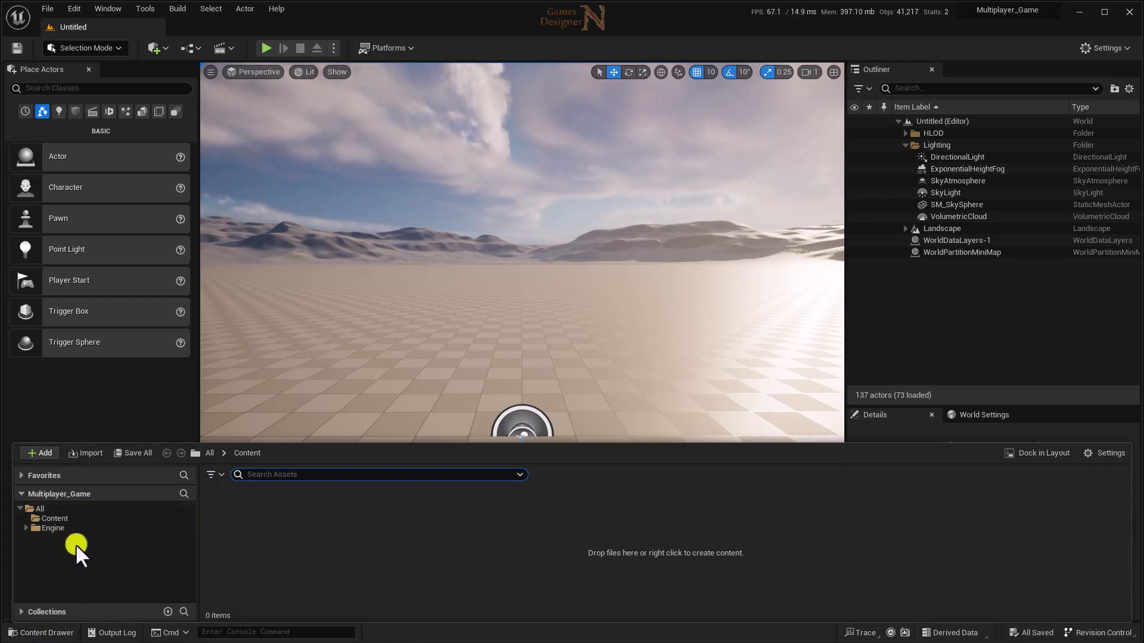
click(104, 7)
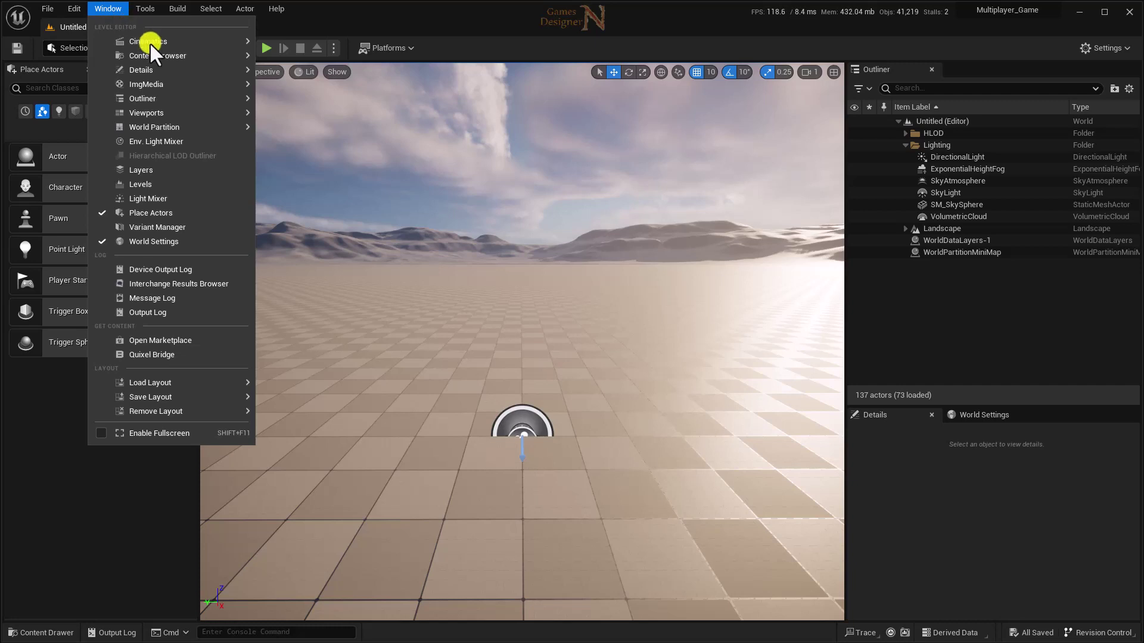
mouse_move(157, 56)
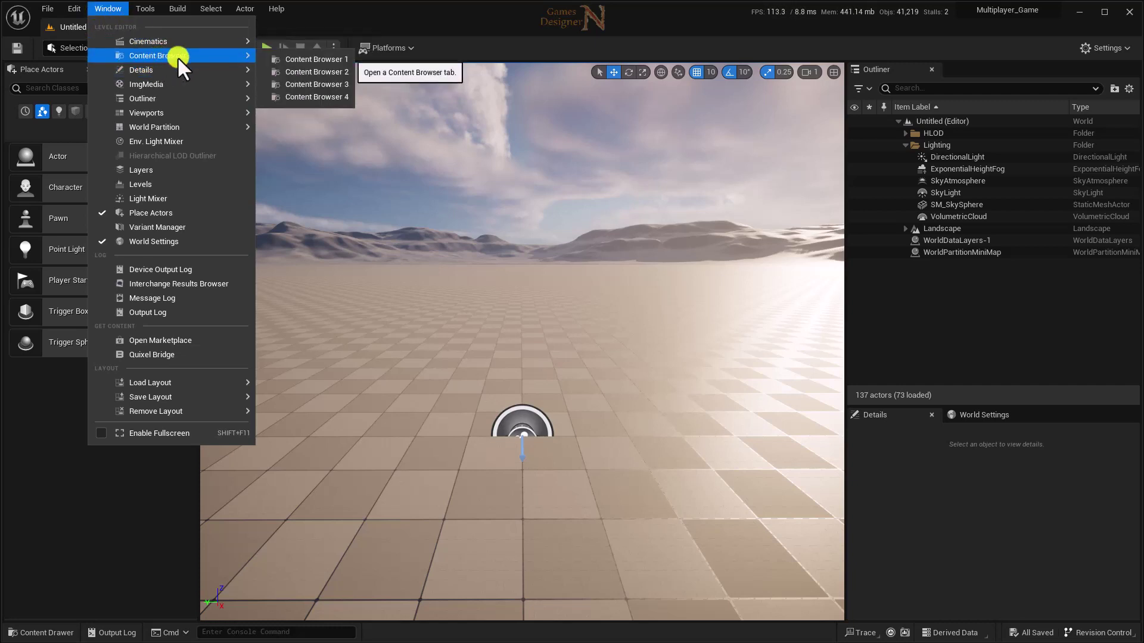
click(312, 60)
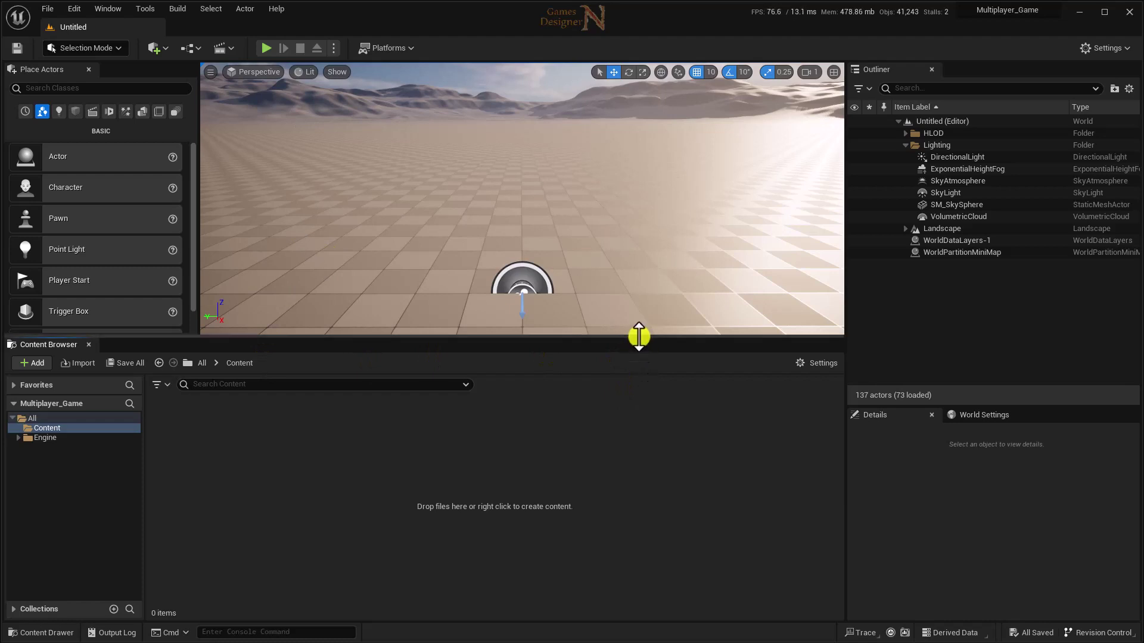
drag(638, 337, 637, 462)
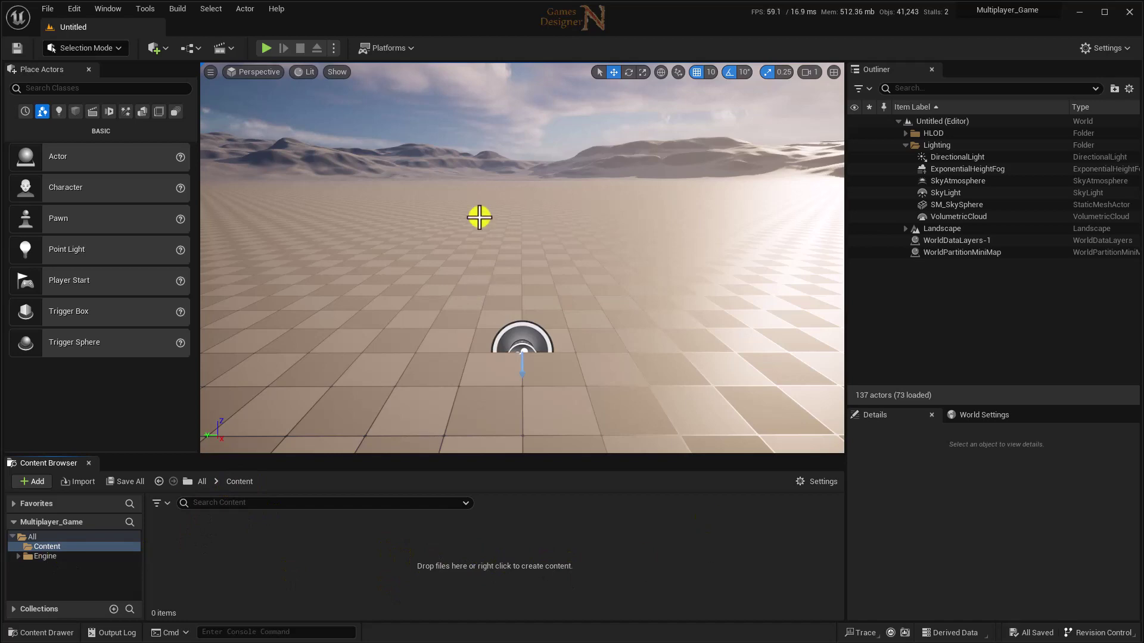
- Turn the viewport camera from the checkered floor up toward the distant mountains and sky
mouse_move(645, 310)
mouse_down()
mouse_move(645, 287)
mouse_move(590, 297)
mouse_up()
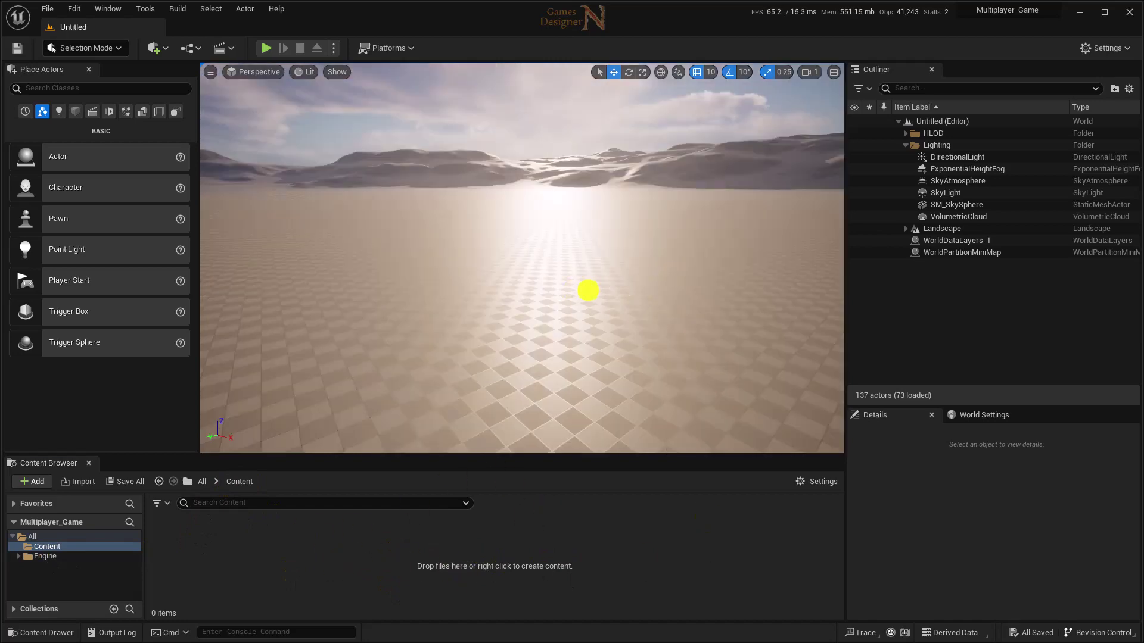
mouse_move(589, 297)
right_down()
mouse_move(416, 314)
mouse_move(934, 310)
mouse_move(575, 288)
right_up()
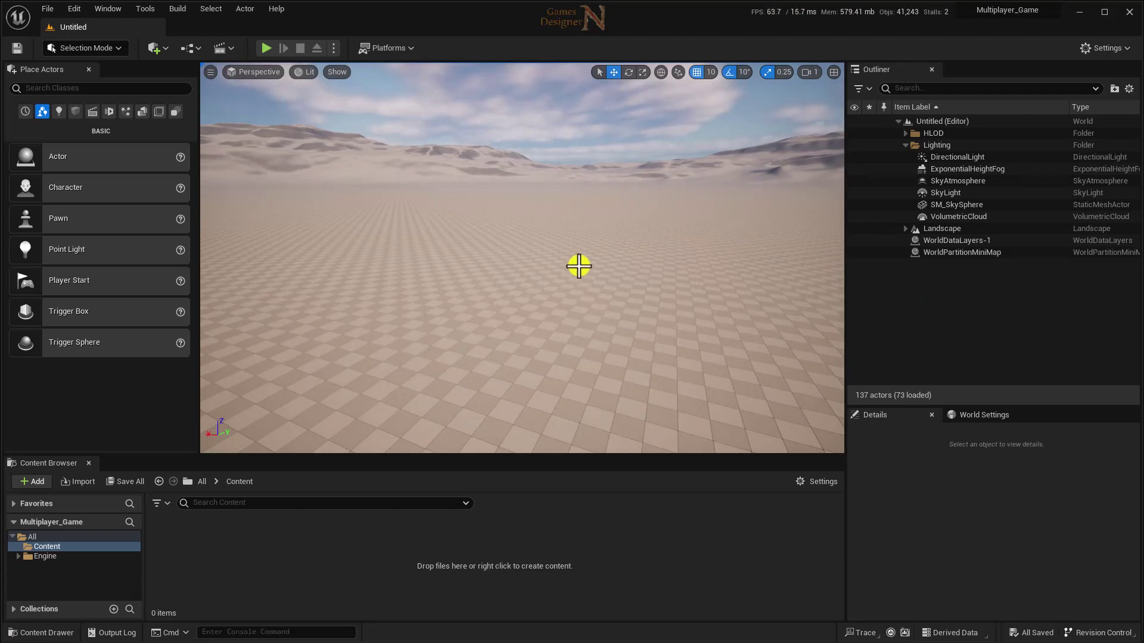
mouse_move(580, 265)
right_down()
mouse_move(645, 273)
mouse_move(216, 254)
right_up()
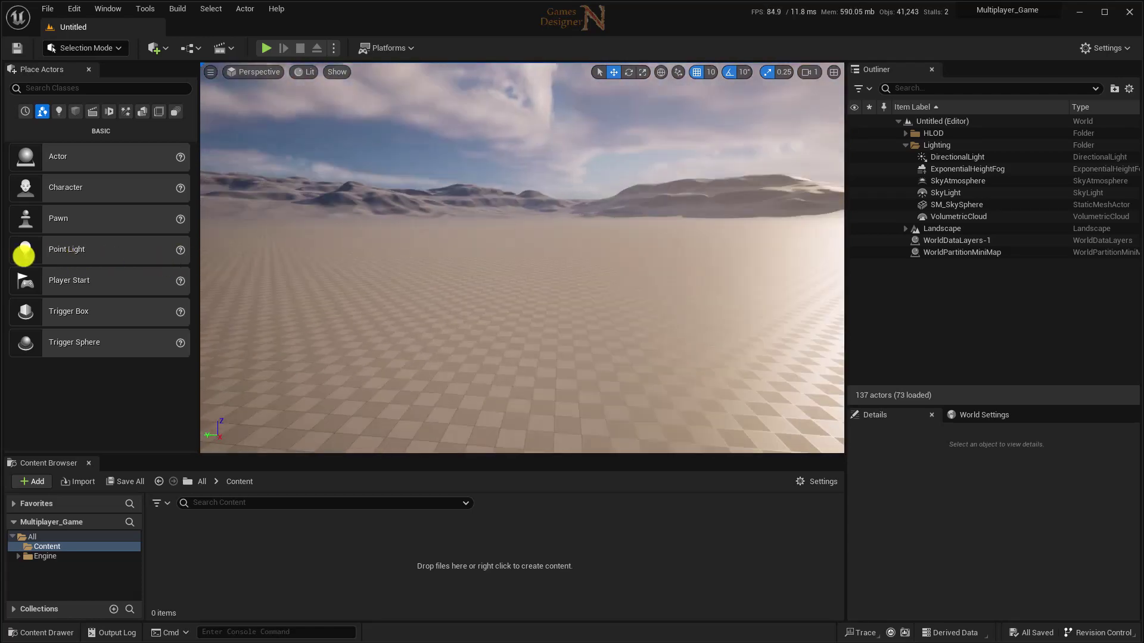
mouse_move(216, 254)
right_down()
mouse_move(598, 268)
mouse_move(454, 364)
right_up()
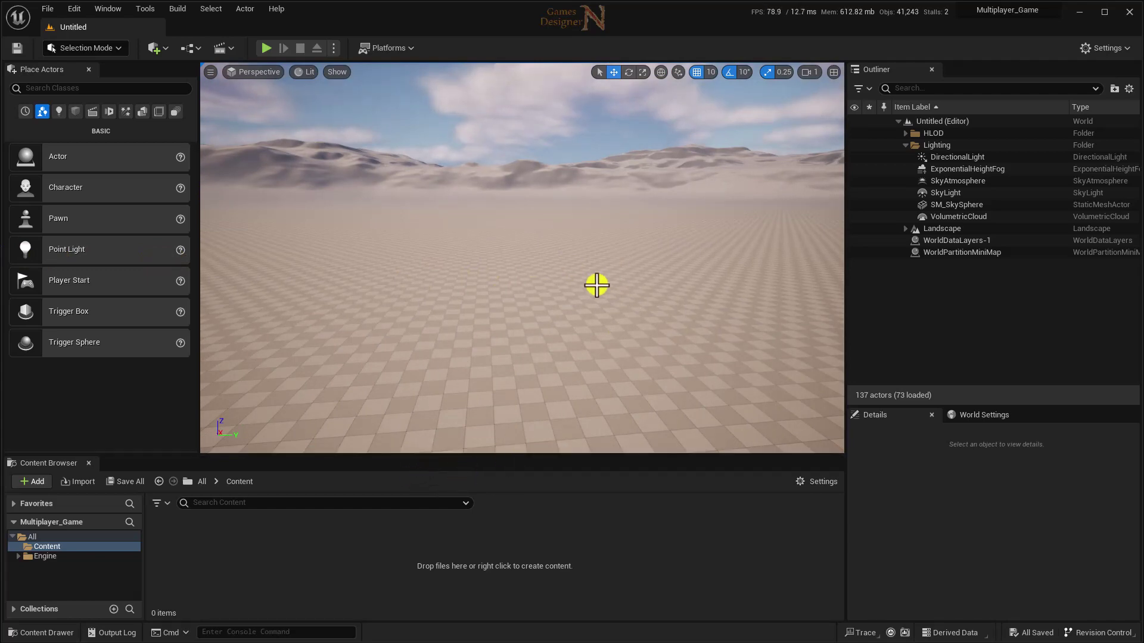
right_drag(598, 284, 467, 280)
right_drag(599, 284, 952, 281)
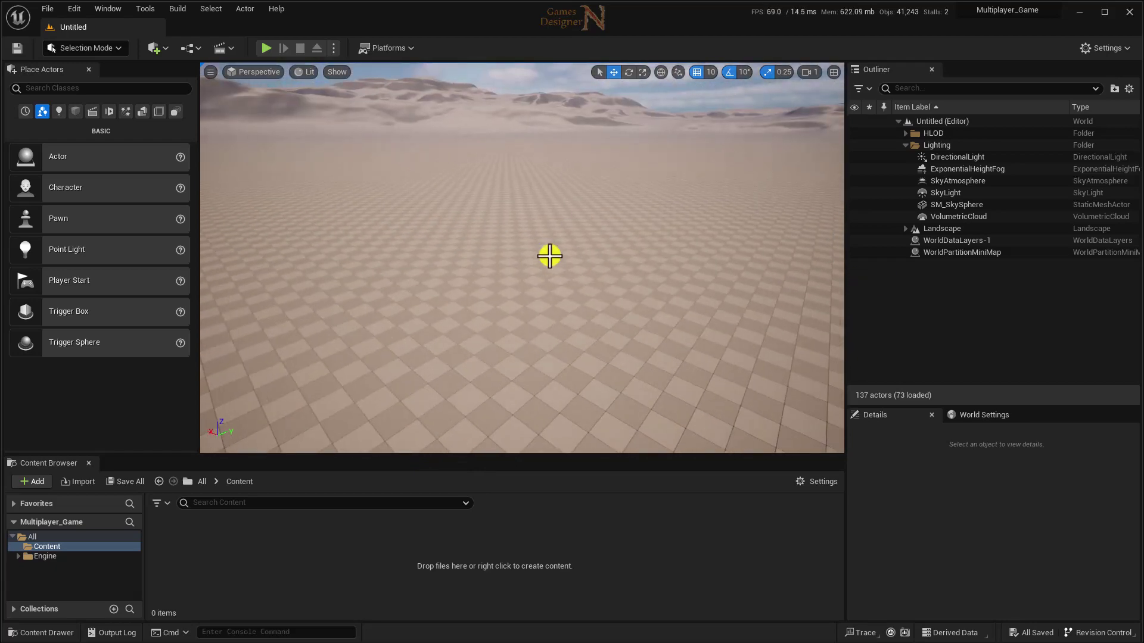
mouse_move(546, 255)
right_down()
mouse_move(463, 232)
mouse_move(439, 429)
right_up()
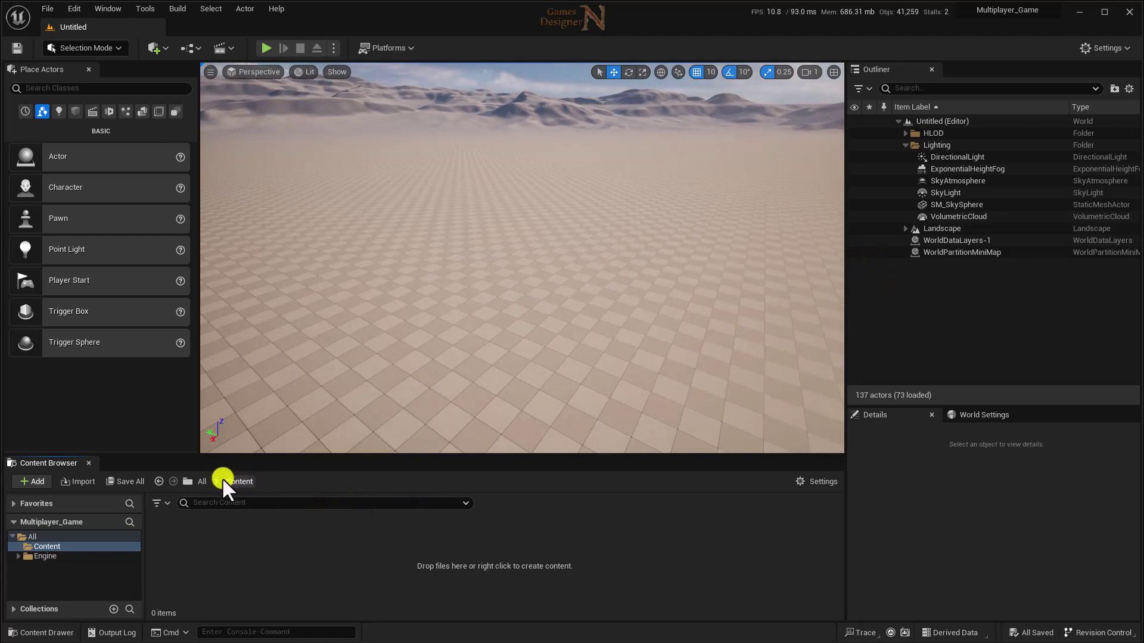
- Create a Maps folder under Content and hide engine content in the Content Browser
right_click(246, 553)
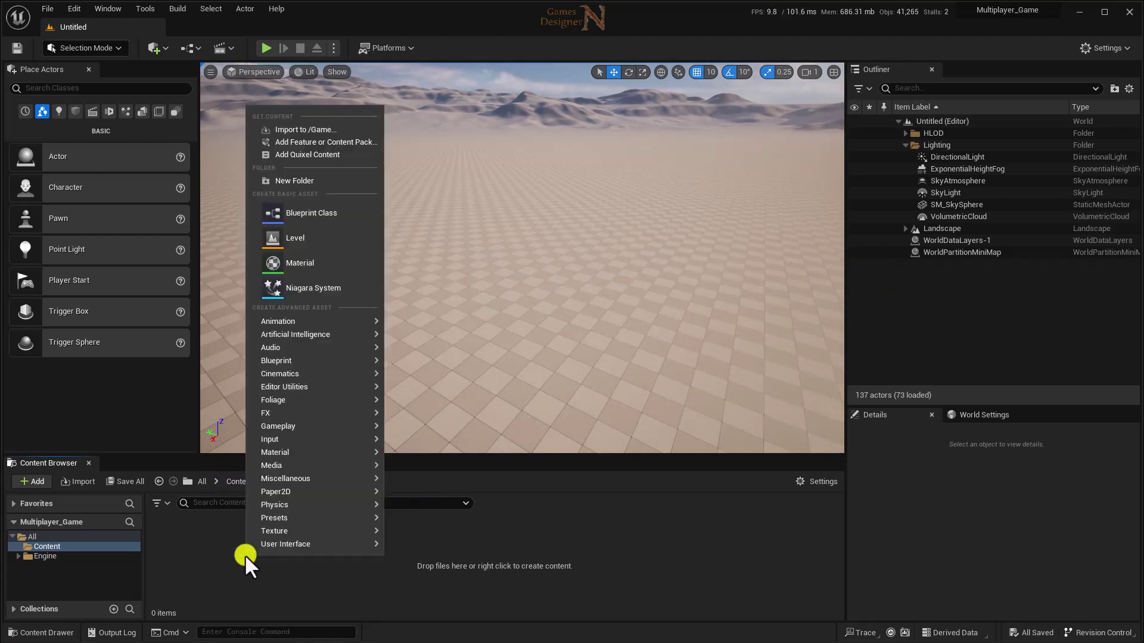
click(325, 220)
text(Map)
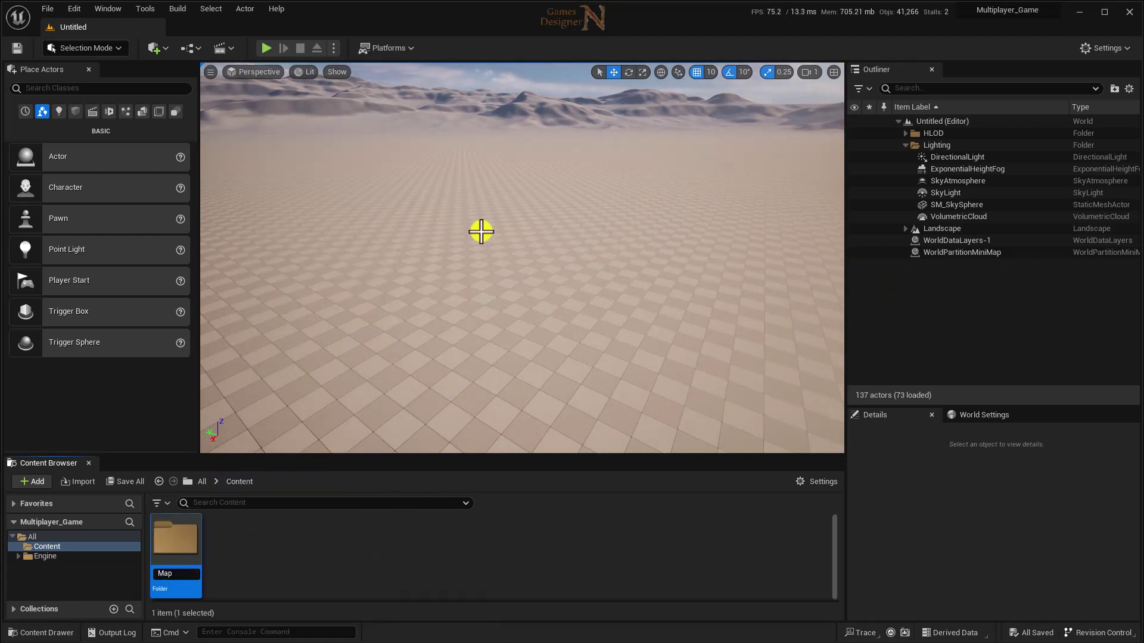
text(s)
key(Return)
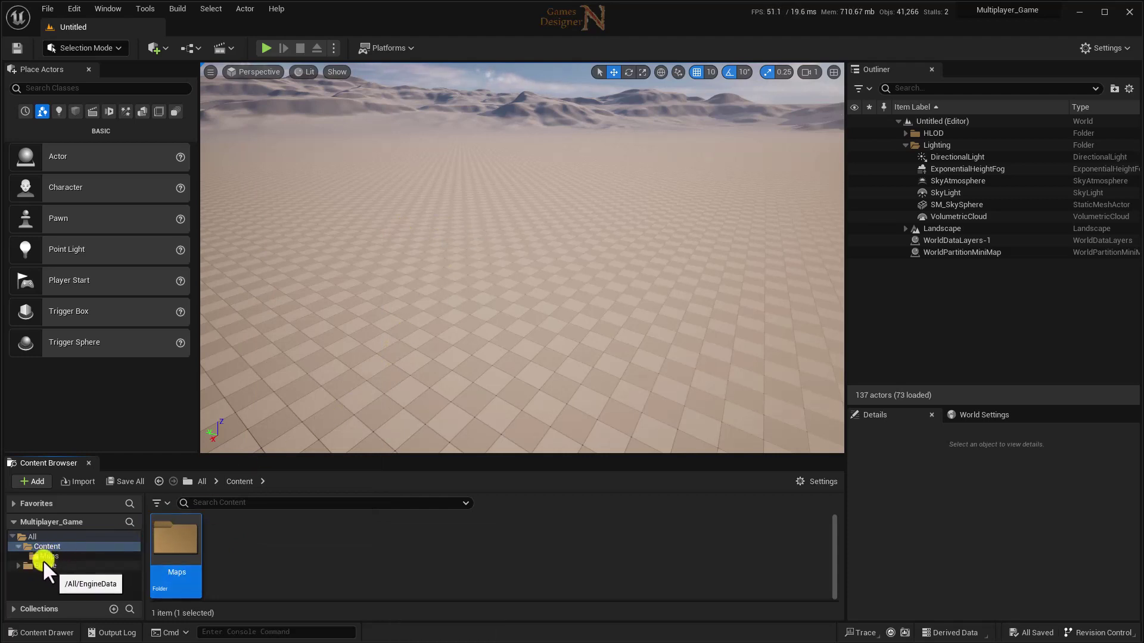
click(813, 480)
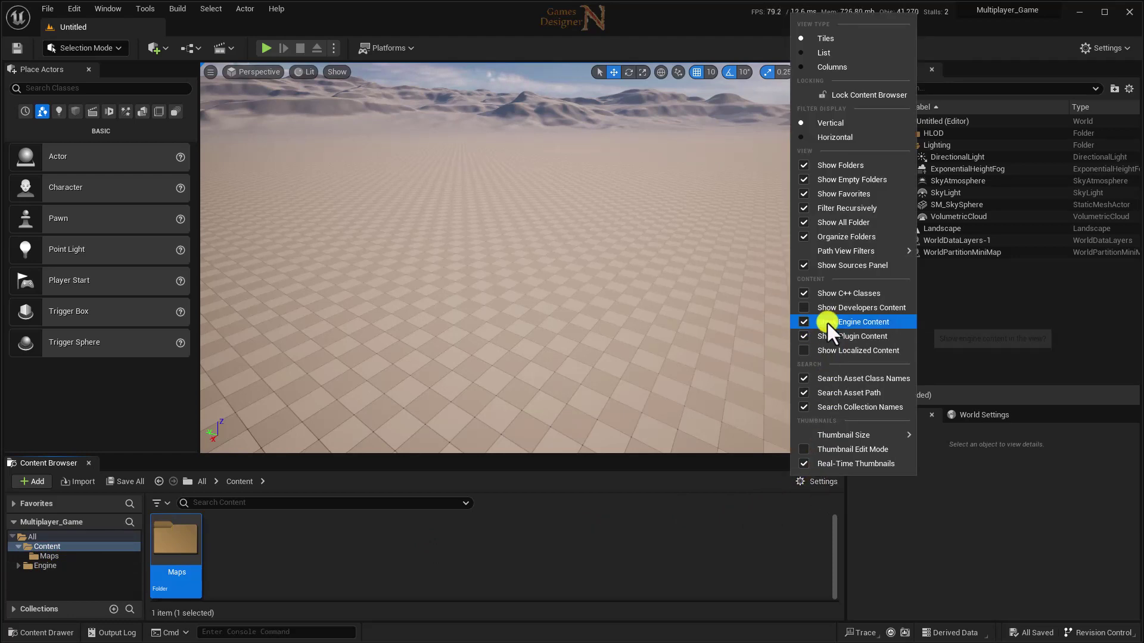
click(804, 322)
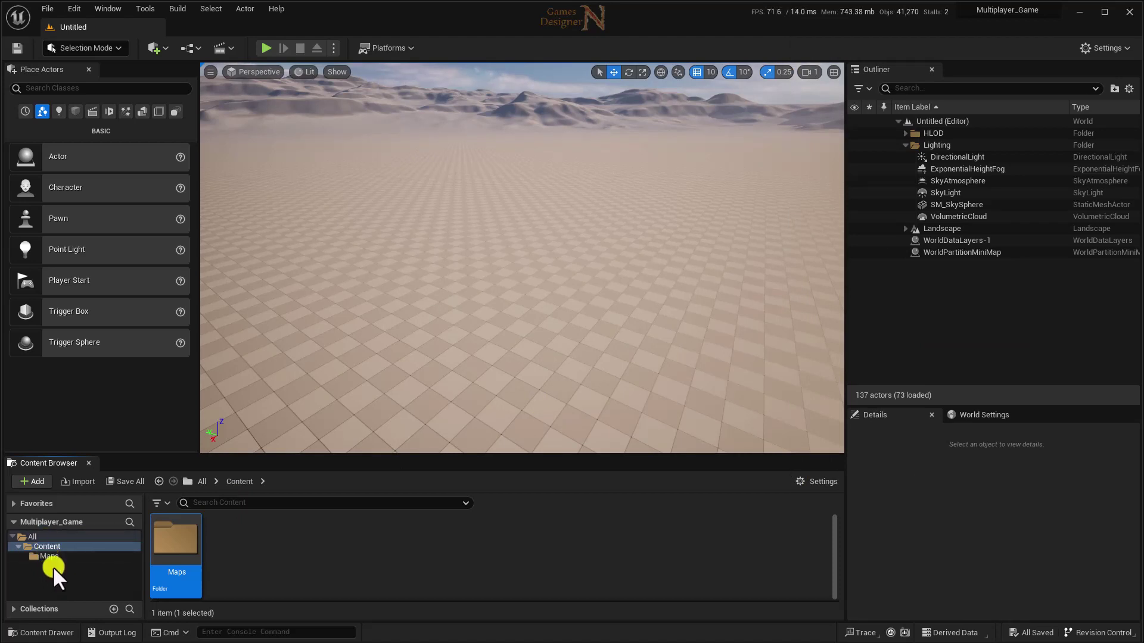
- Inside the Maps folder, add a new Level asset
double_click(184, 543)
right_click(231, 547)
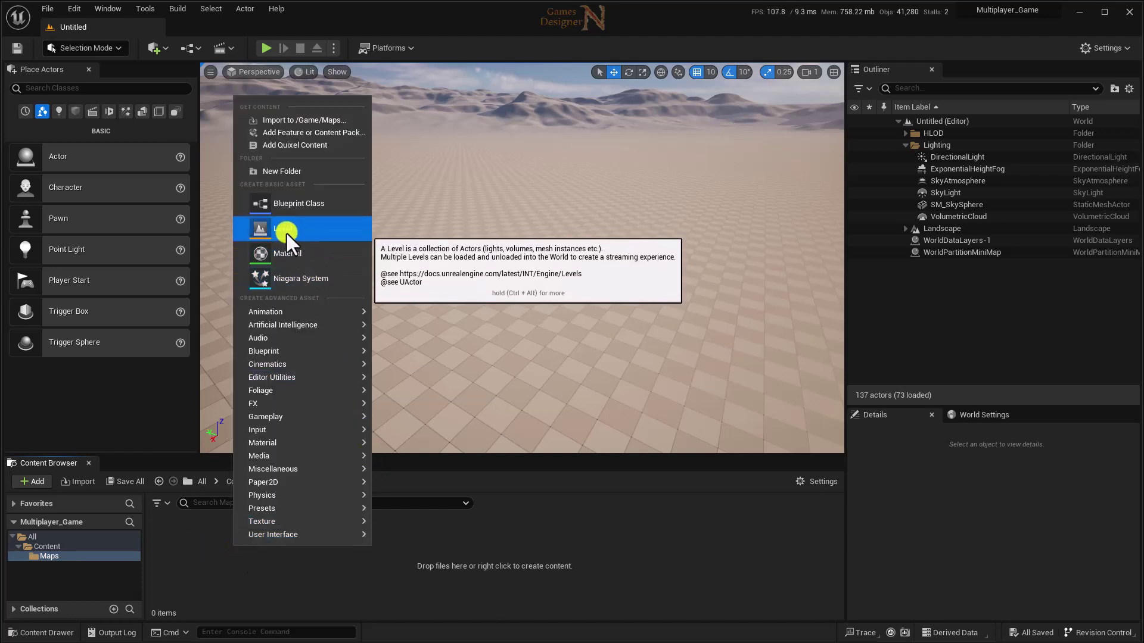
click(50, 8)
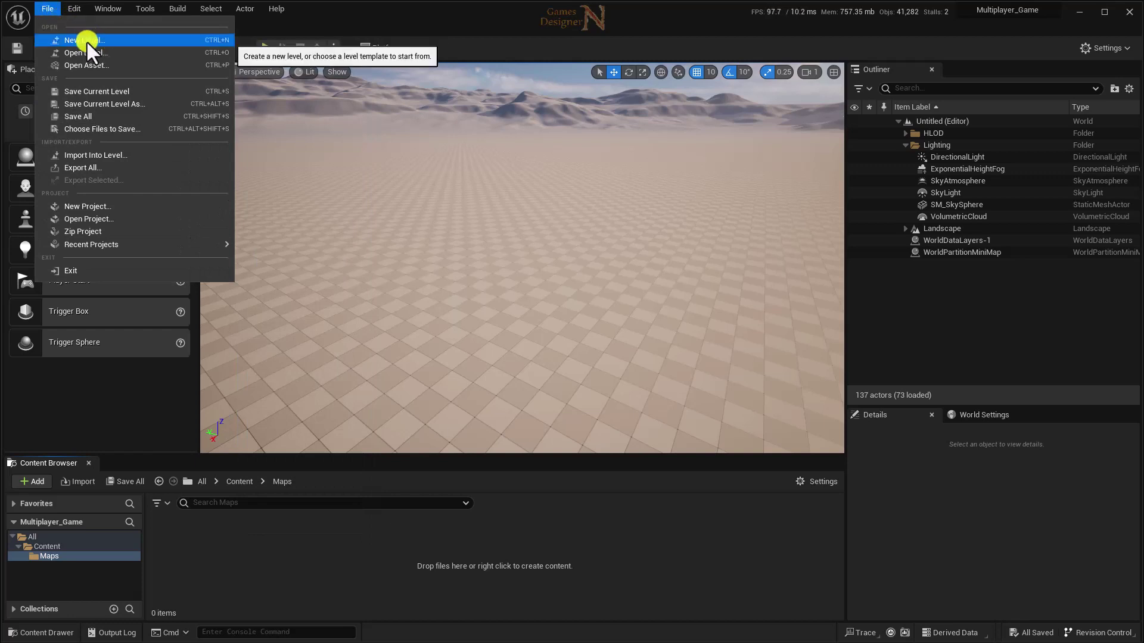
right_click(313, 570)
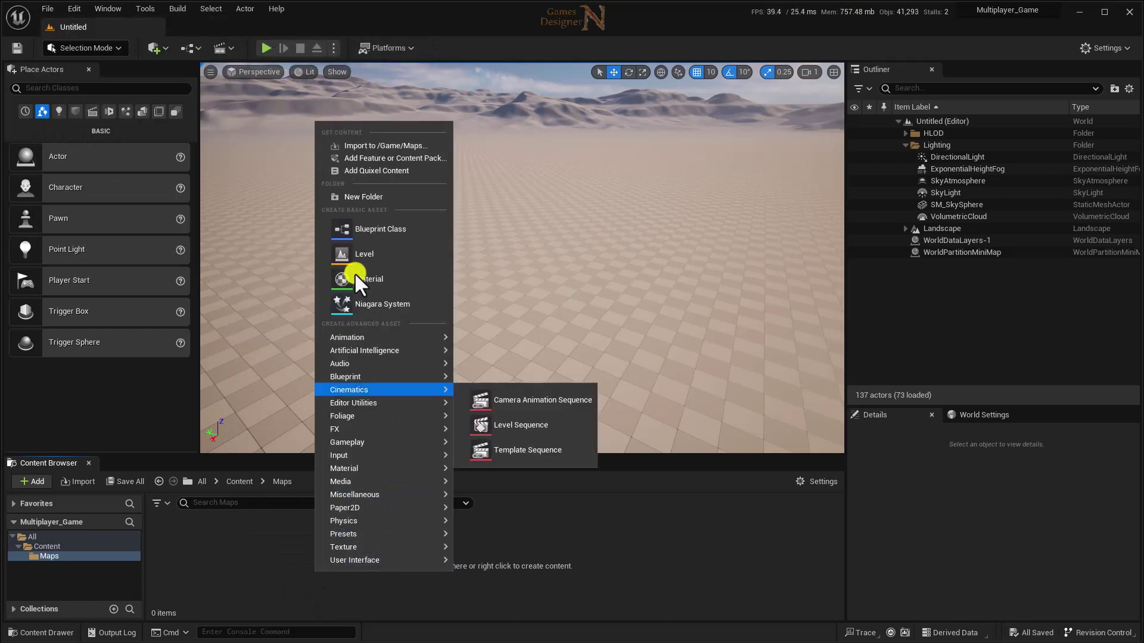
click(356, 255)
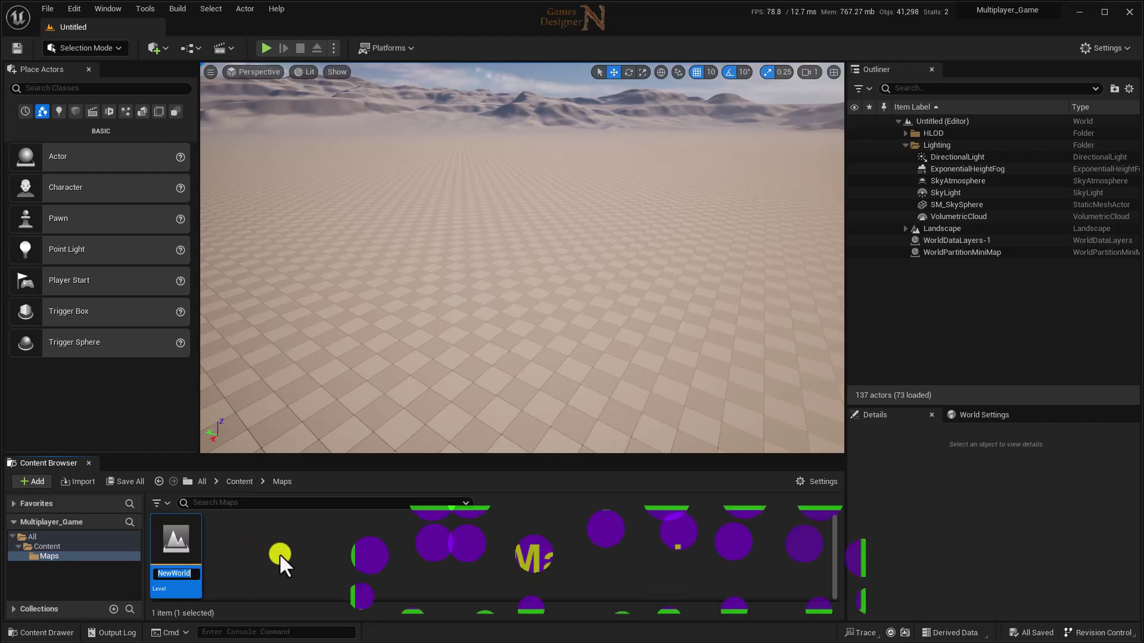
- Type Map_Main as the new level asset's name
text(Map_M)
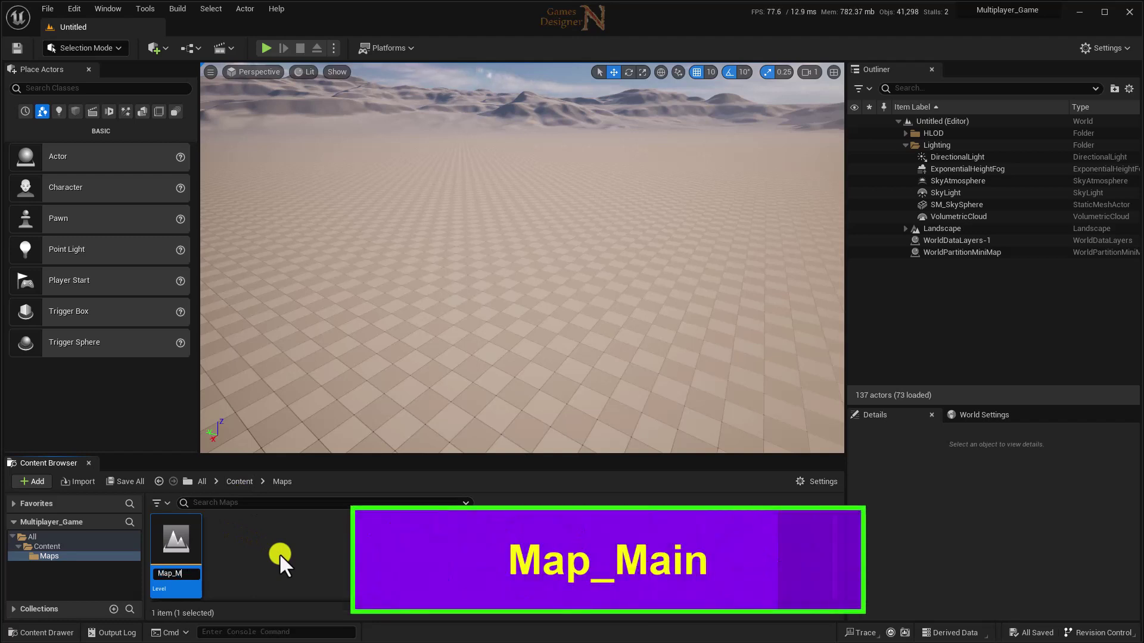
text(ain)
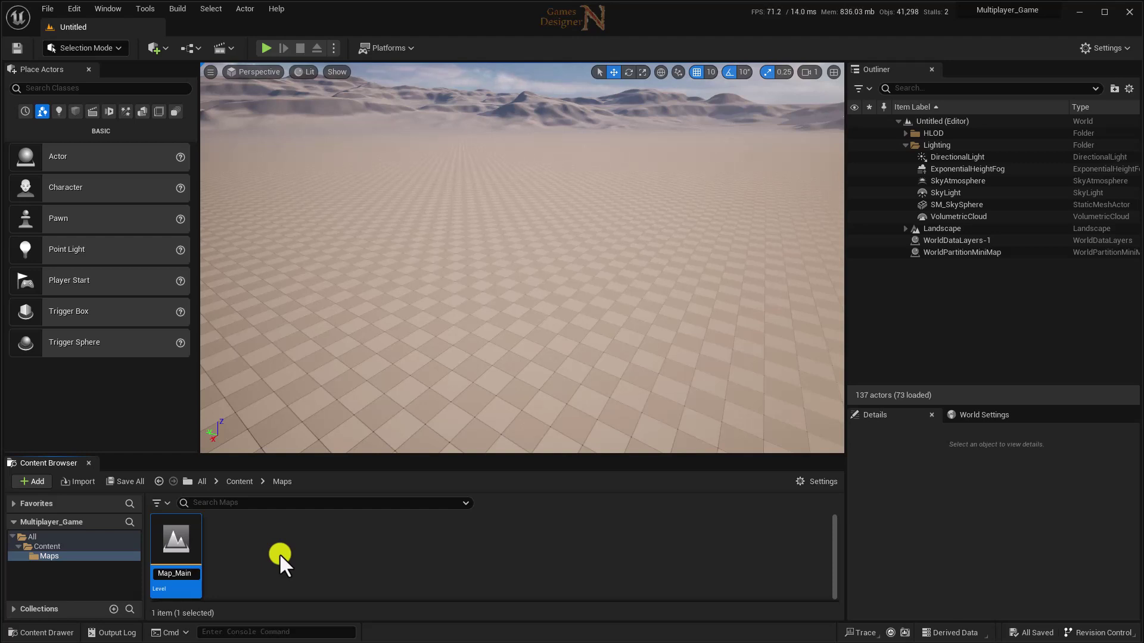
- Confirm the Map_Main name, save the level, and minimize the editor to the Launcher
key(Return)
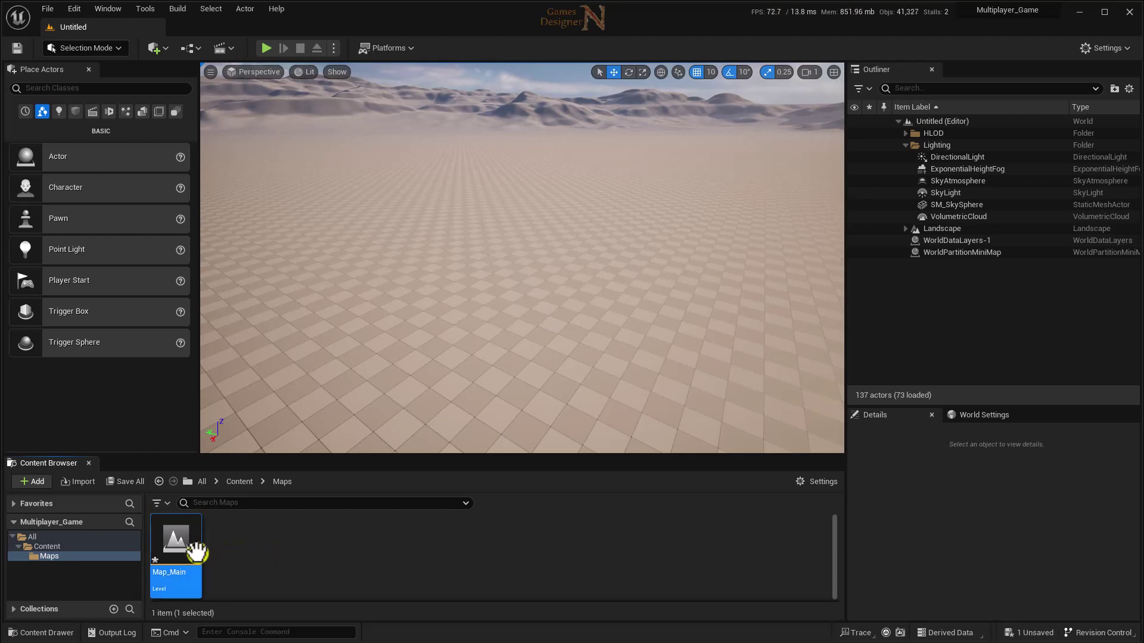
key(ctrl+shift+s)
click(462, 215)
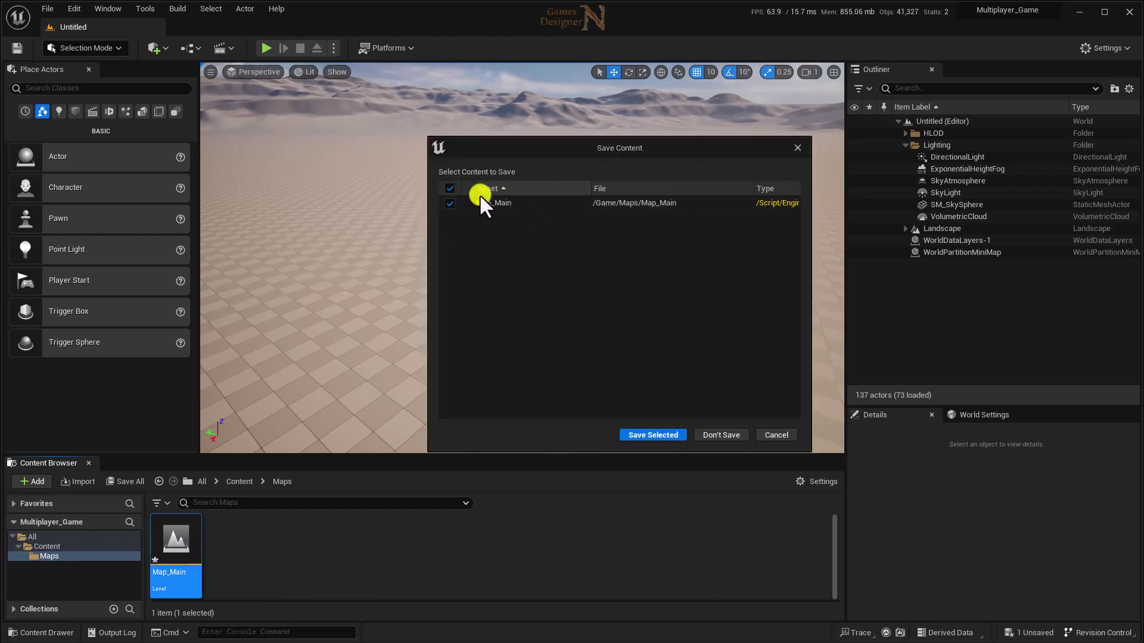
click(657, 438)
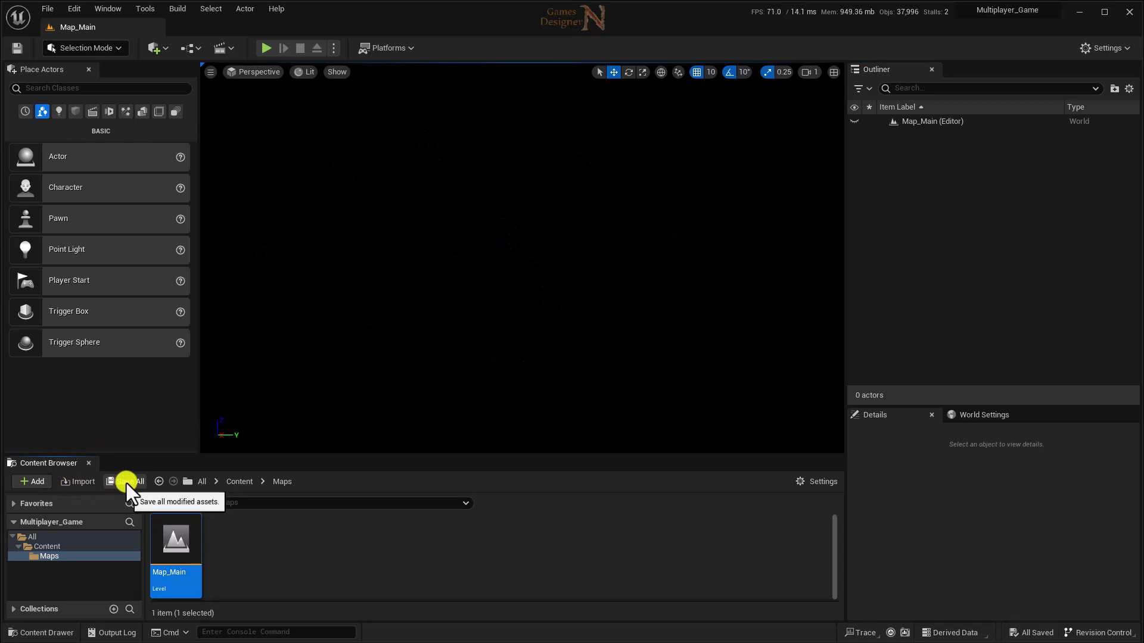
click(1078, 9)
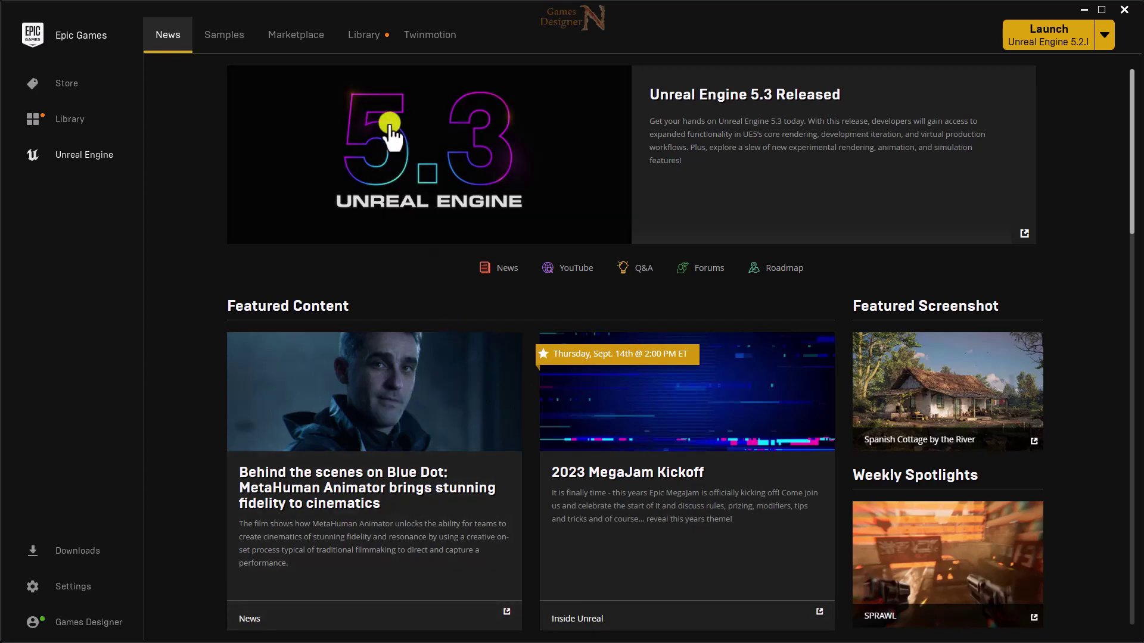
- Search the Marketplace for 'Good sky', filter to free results, and open the GOOD SKY page
click(315, 46)
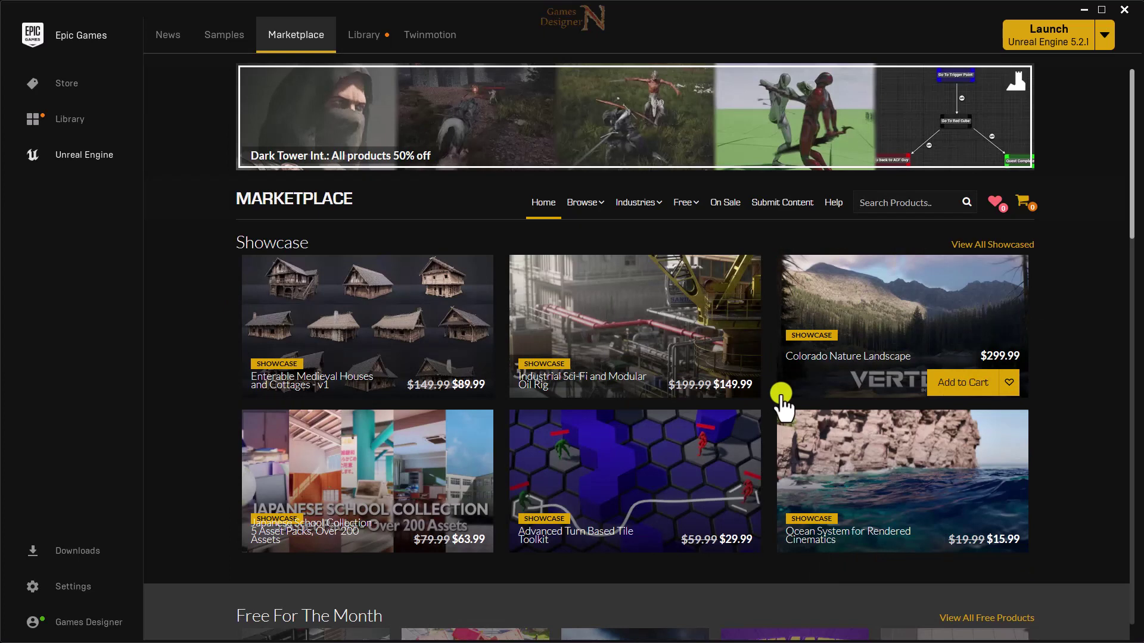
text(Good sky)
key(Return)
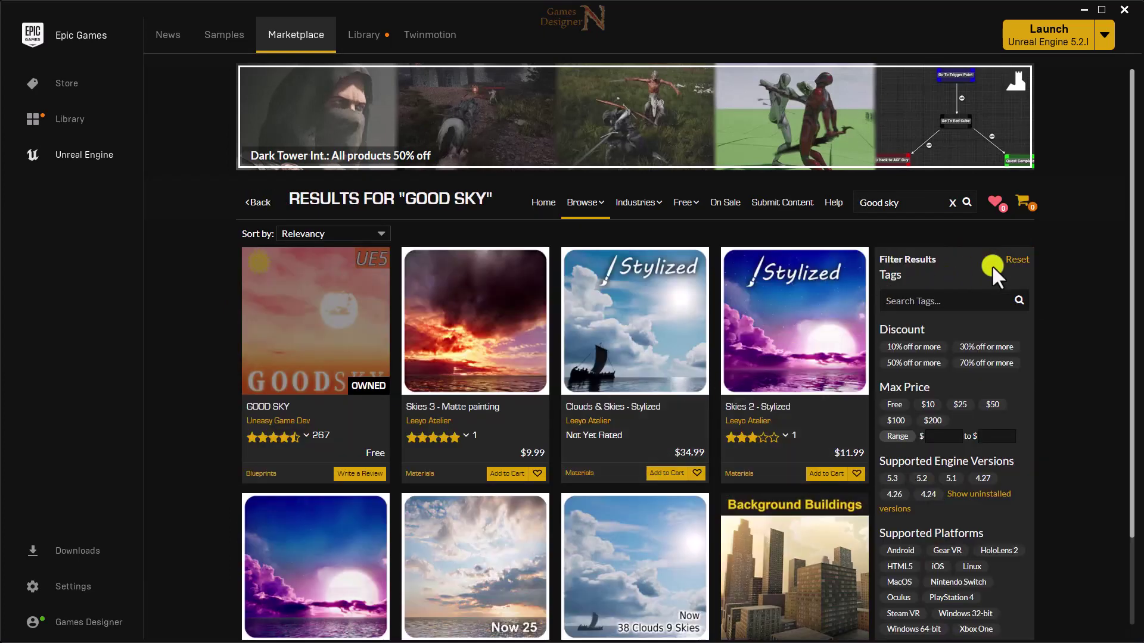
mouse_move(306, 435)
click(894, 405)
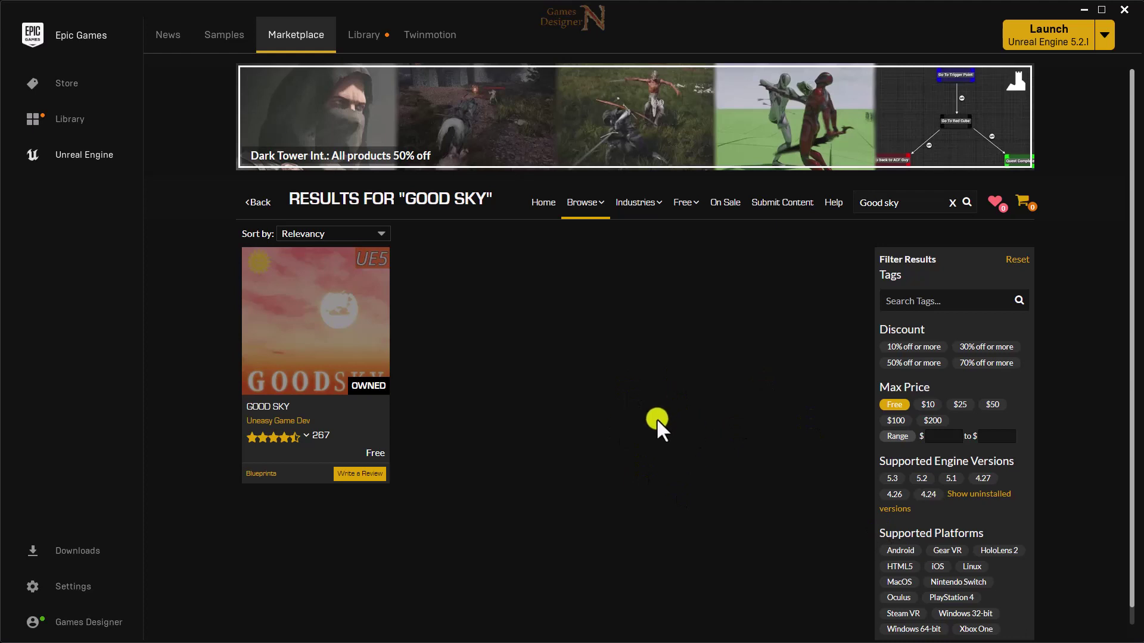
mouse_move(306, 324)
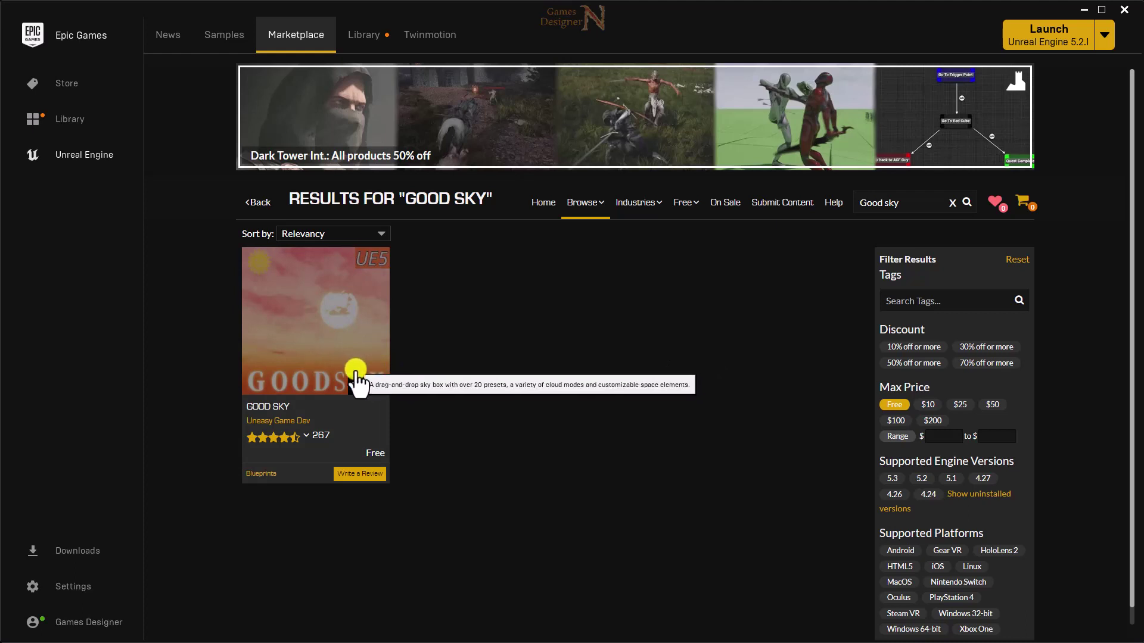
click(356, 381)
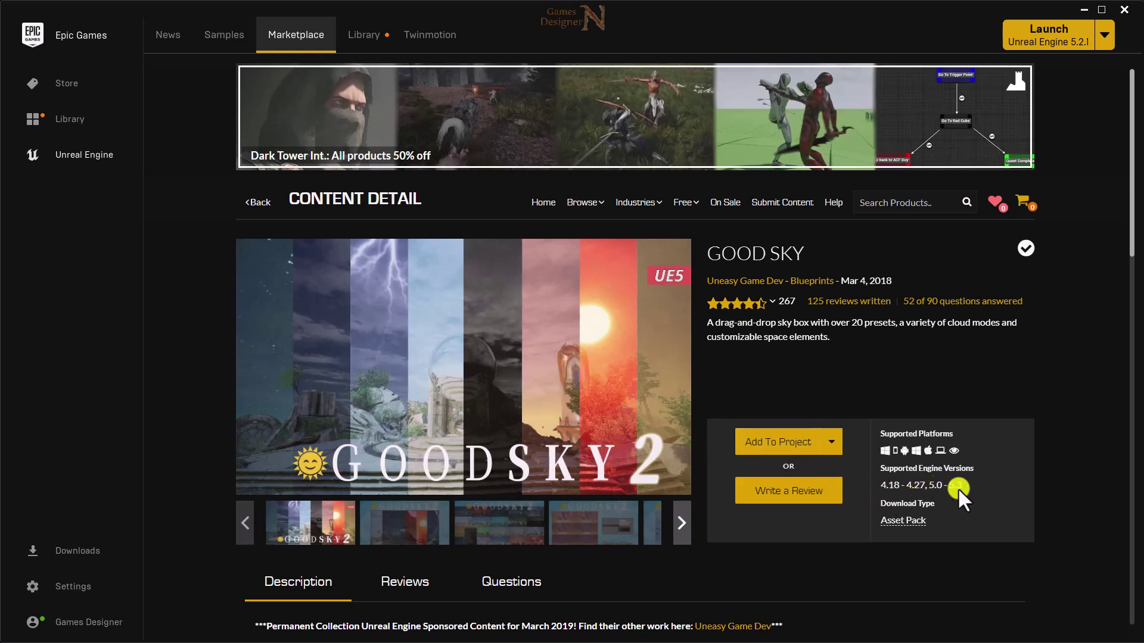
- Add GOOD SKY to Multiplayer_Game, finding the project by searching 'Mul'
click(811, 448)
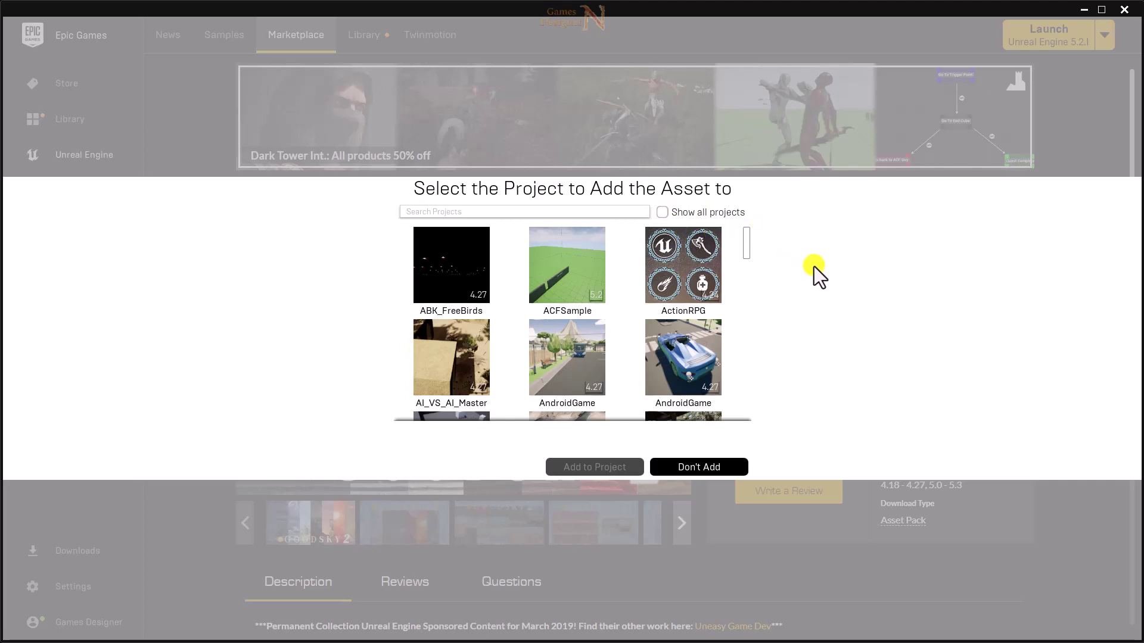
click(457, 210)
text(Mul)
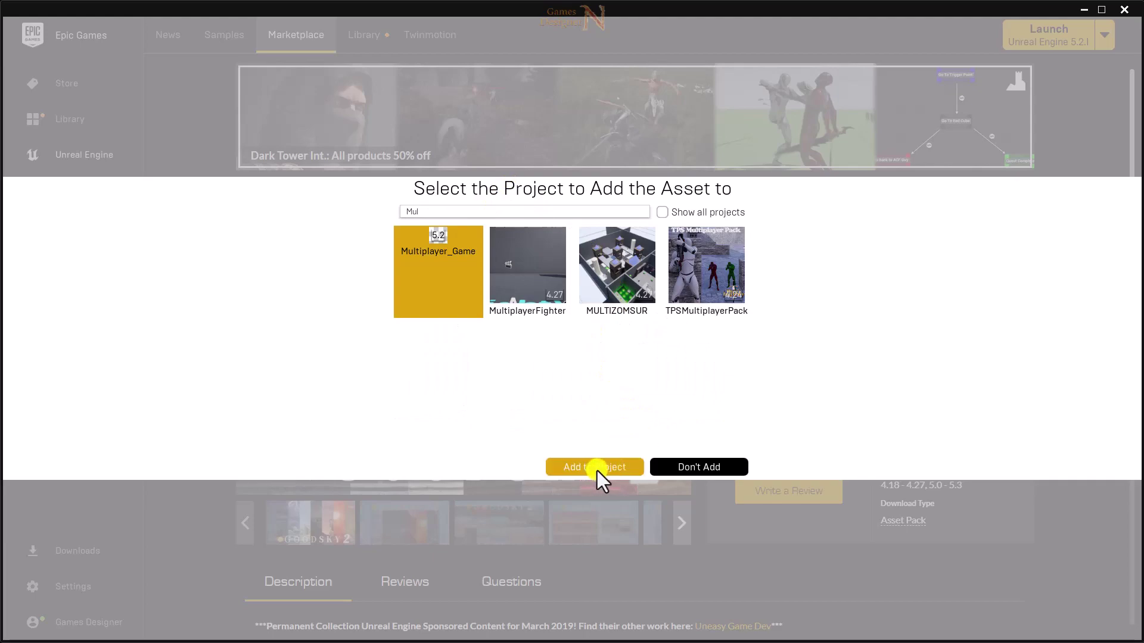
click(597, 467)
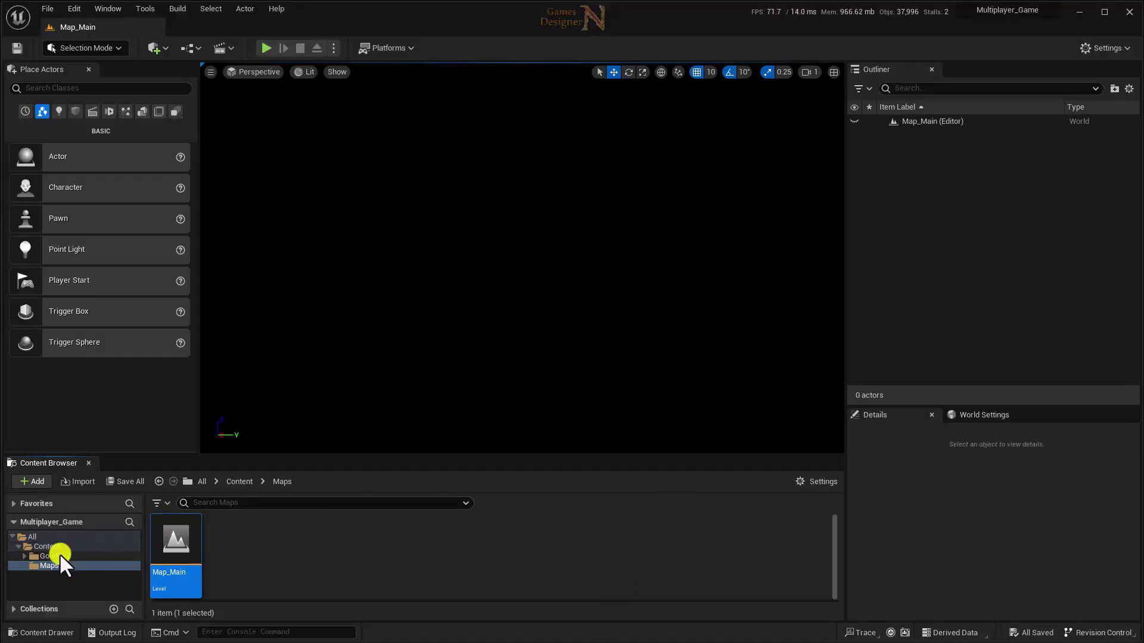
- Look through GoodSky's Blueprint and Resource folders, then go back to Content
click(57, 556)
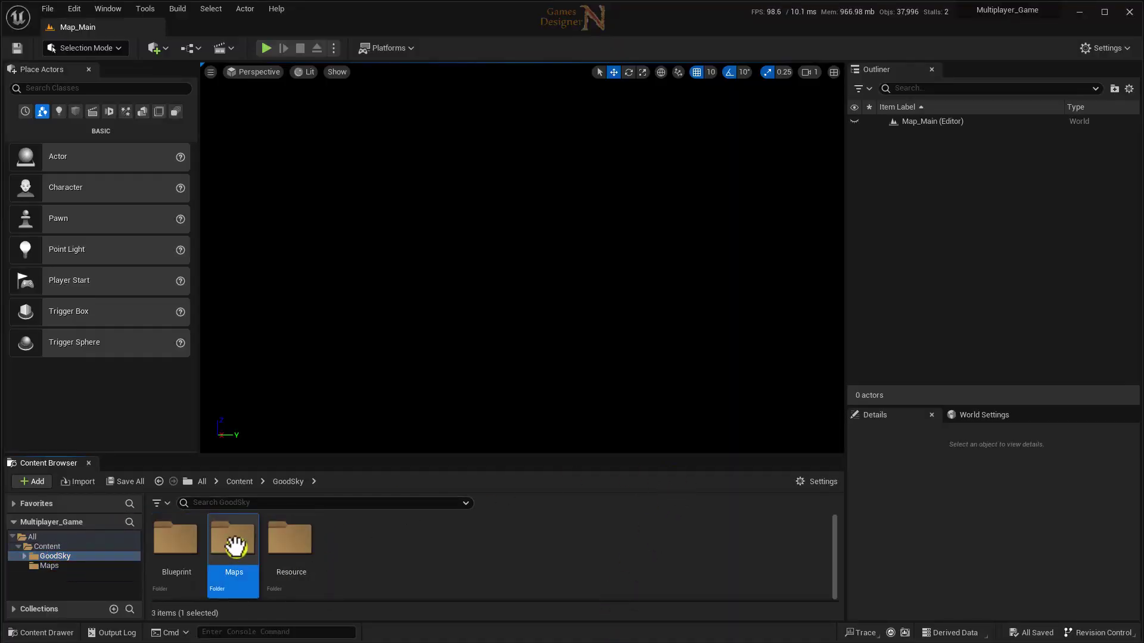
double_click(176, 539)
click(288, 482)
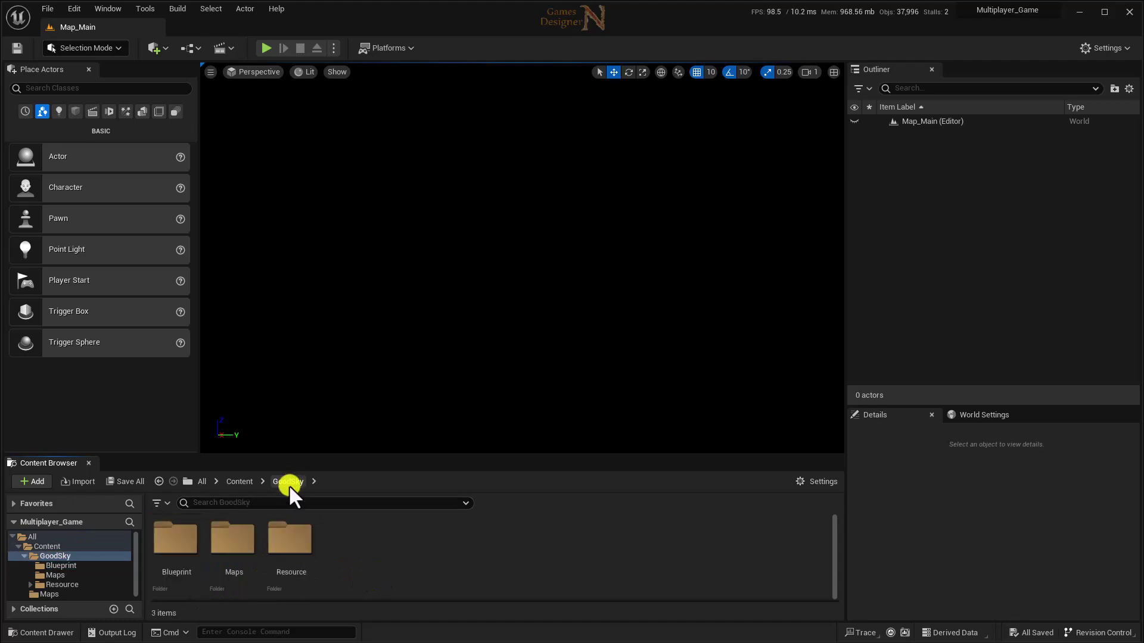
double_click(289, 545)
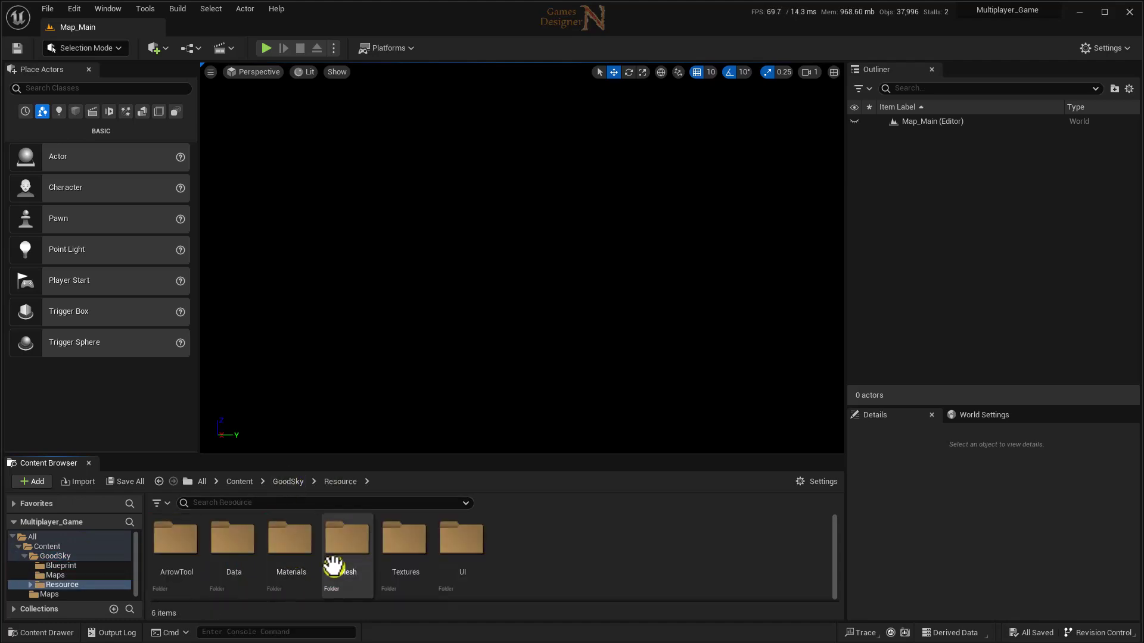
click(239, 481)
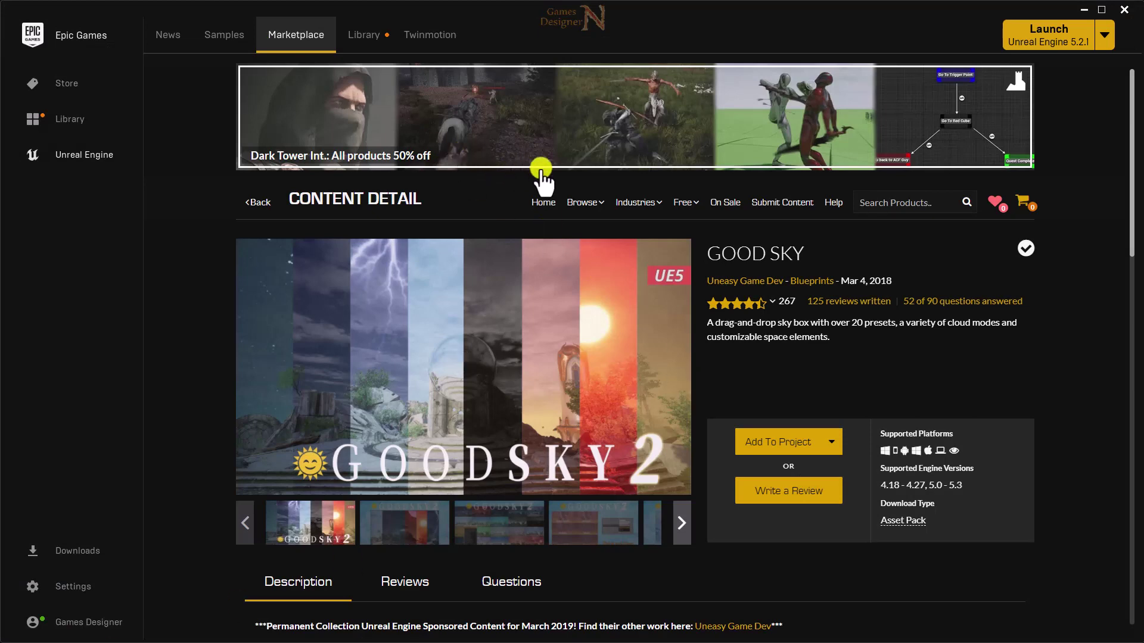
- Show the Marketplace Characters category filtered to Free products only
mouse_move(590, 202)
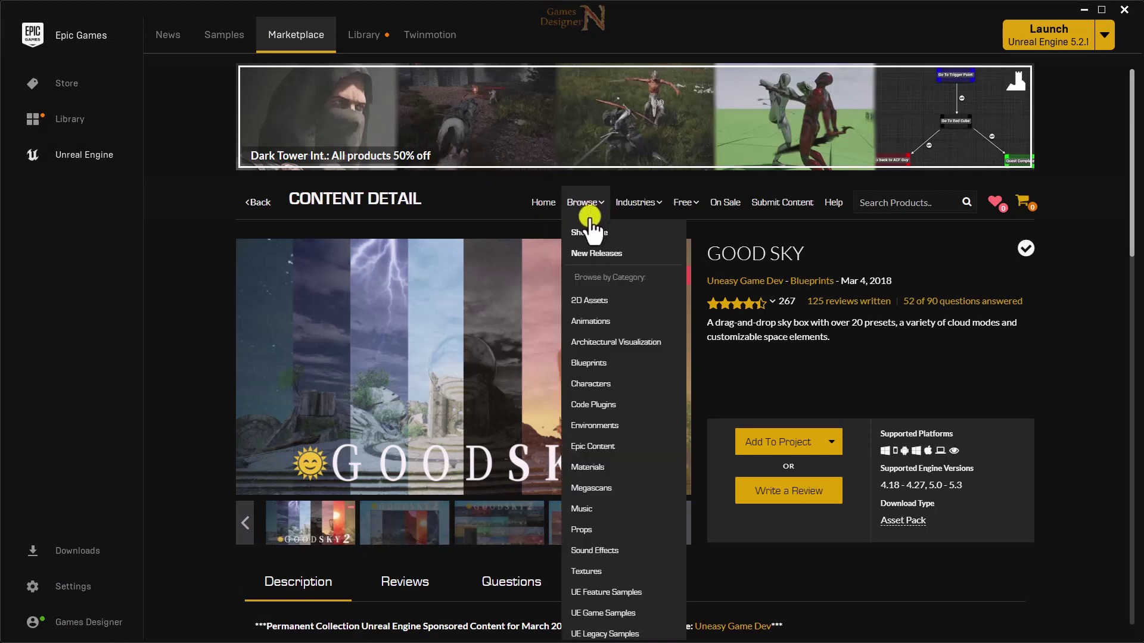
click(597, 384)
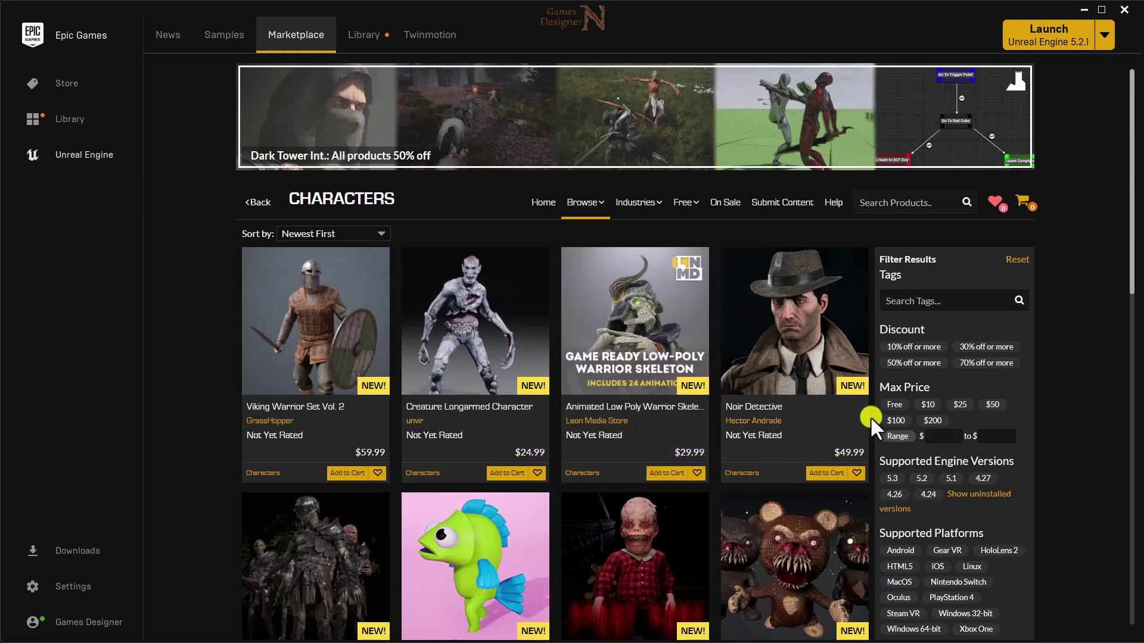
click(902, 408)
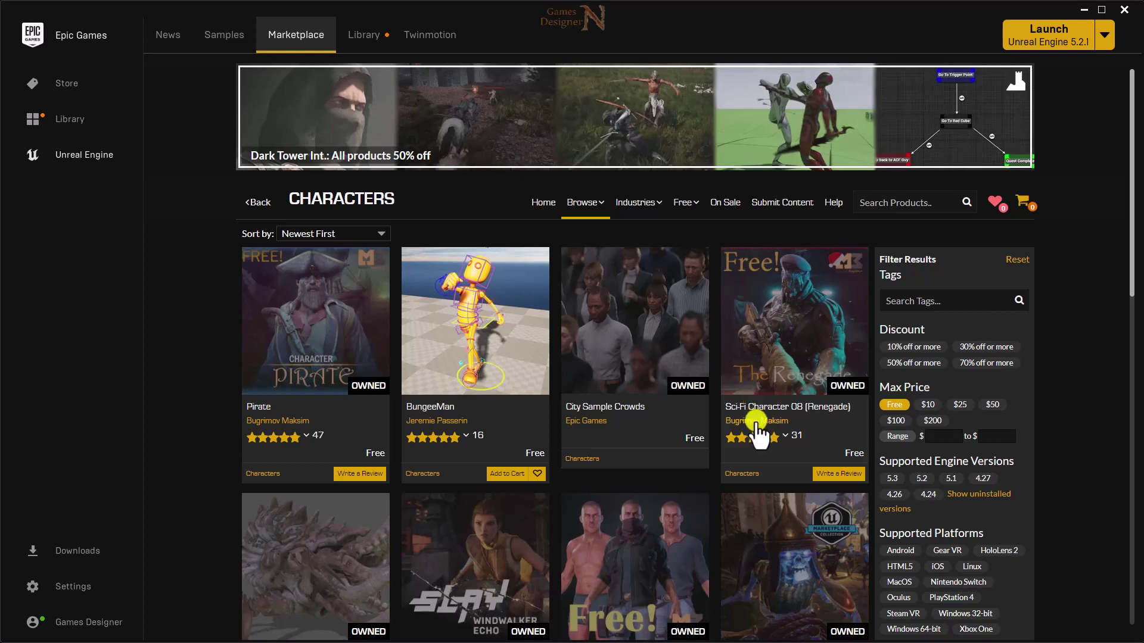
- Scroll down to the Military Character Dark and Silver pack cards
scroll(765, 396, down, 2)
scroll(768, 399, down, 5)
scroll(770, 403, down, 3)
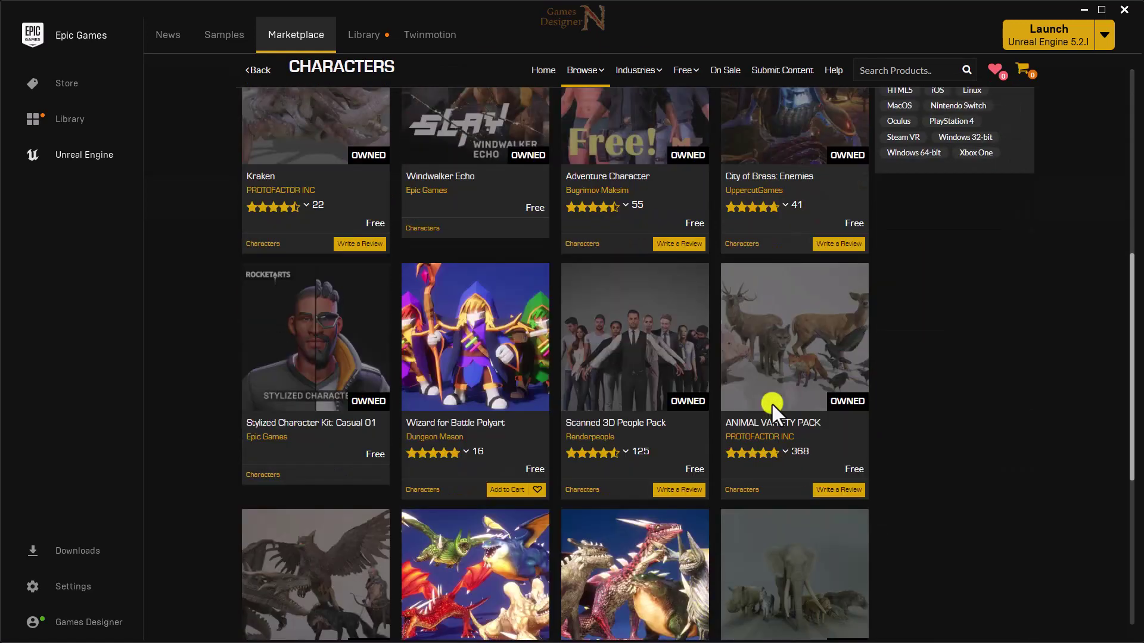
scroll(771, 403, down, 3)
scroll(772, 405, down, 3)
scroll(774, 402, up, 3)
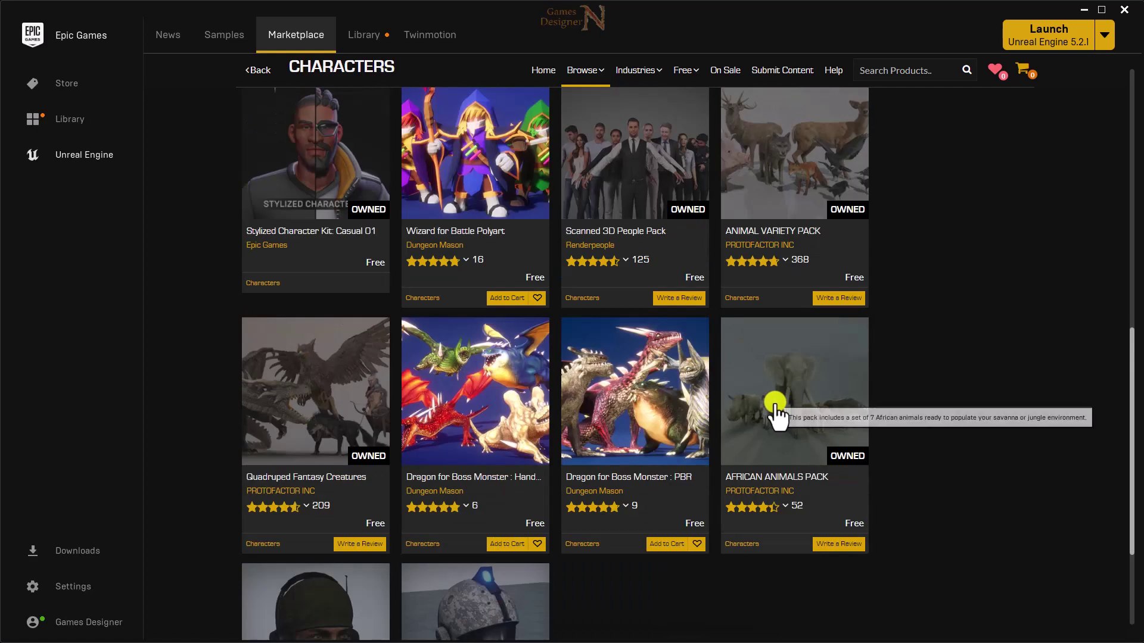
scroll(773, 403, down, 3)
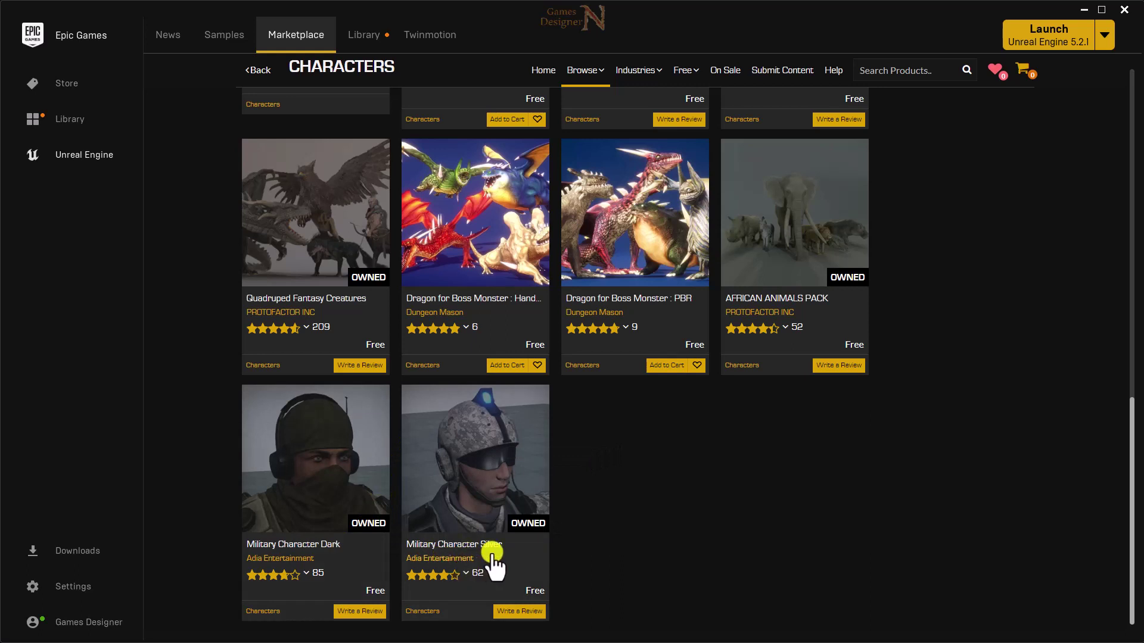
mouse_move(298, 494)
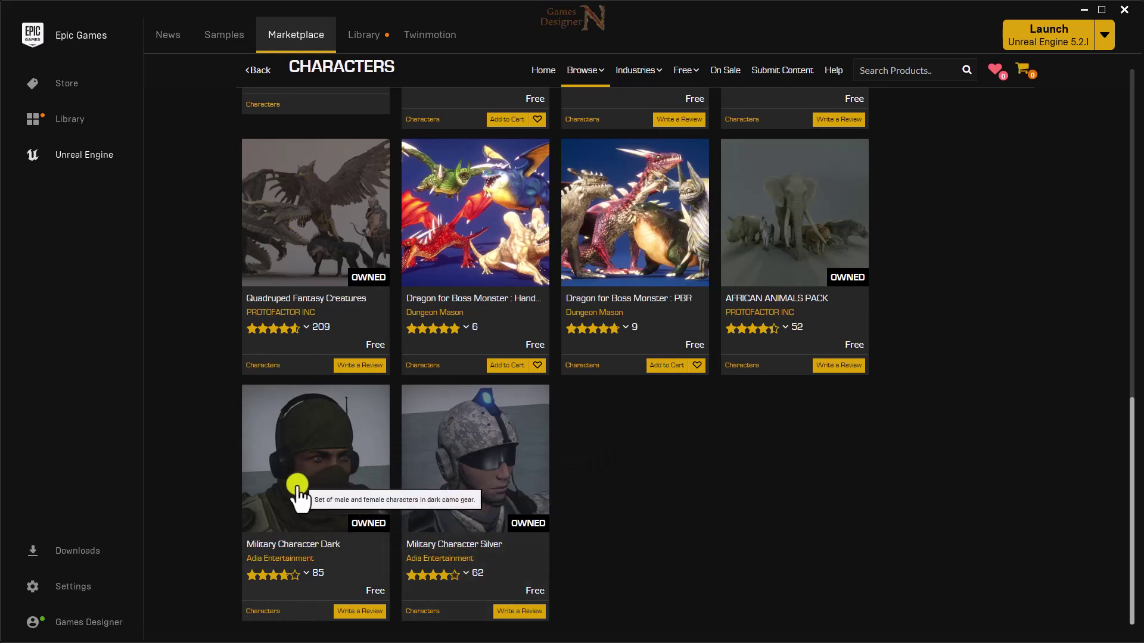
mouse_move(494, 489)
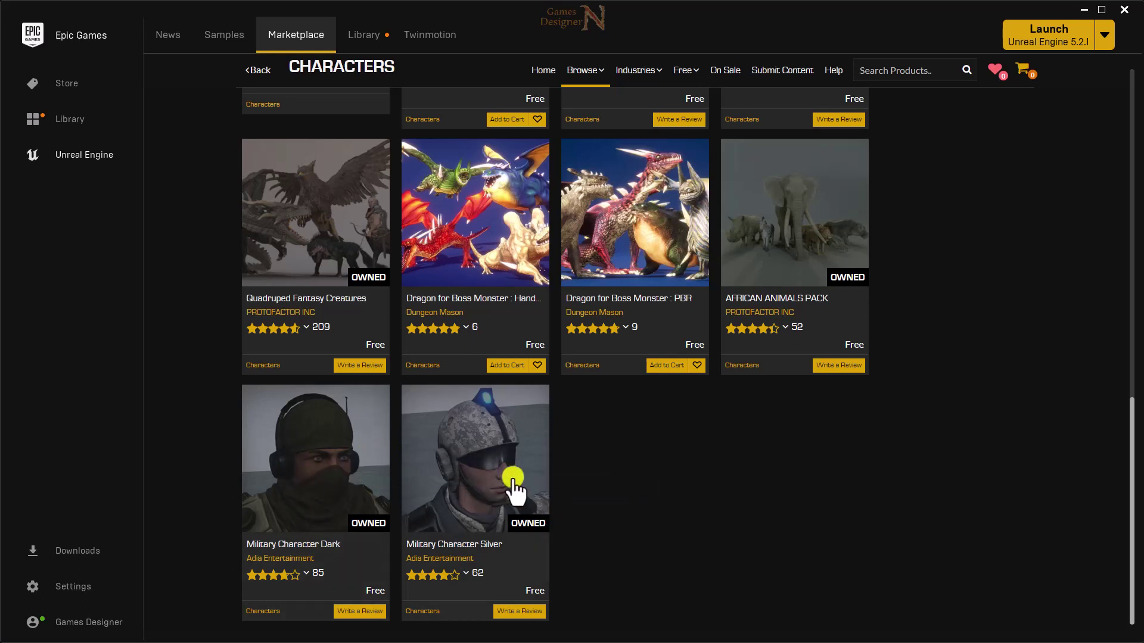
mouse_move(333, 454)
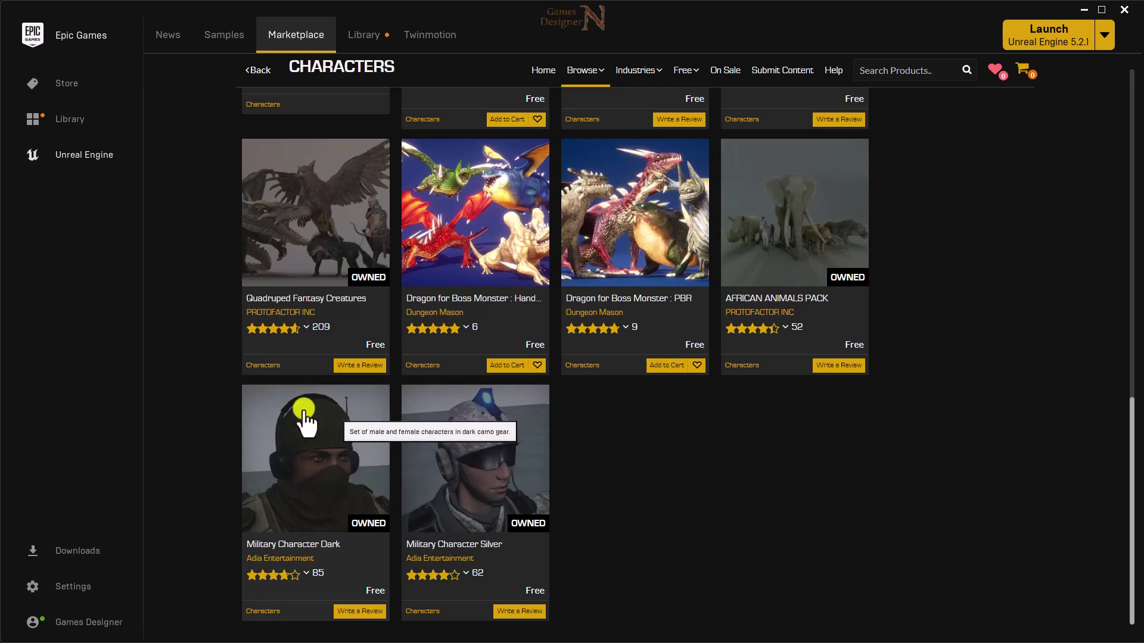
mouse_move(517, 455)
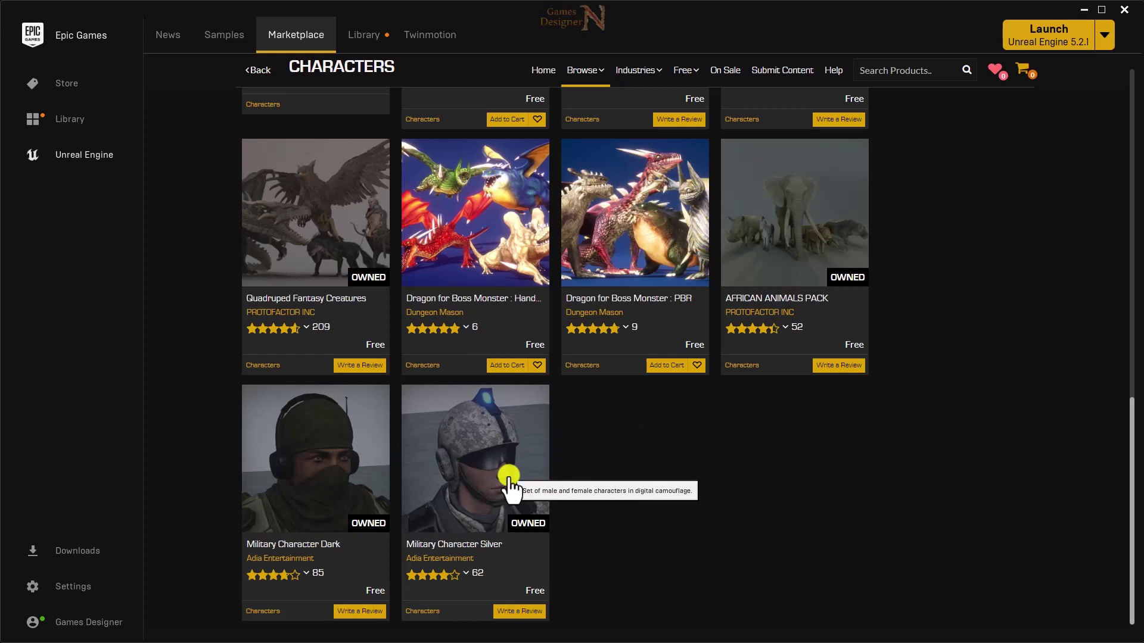
- Add Military Character Dark, version 4.27, to Multiplayer_Game, finding the project by searching 'mu' among all projects
click(324, 477)
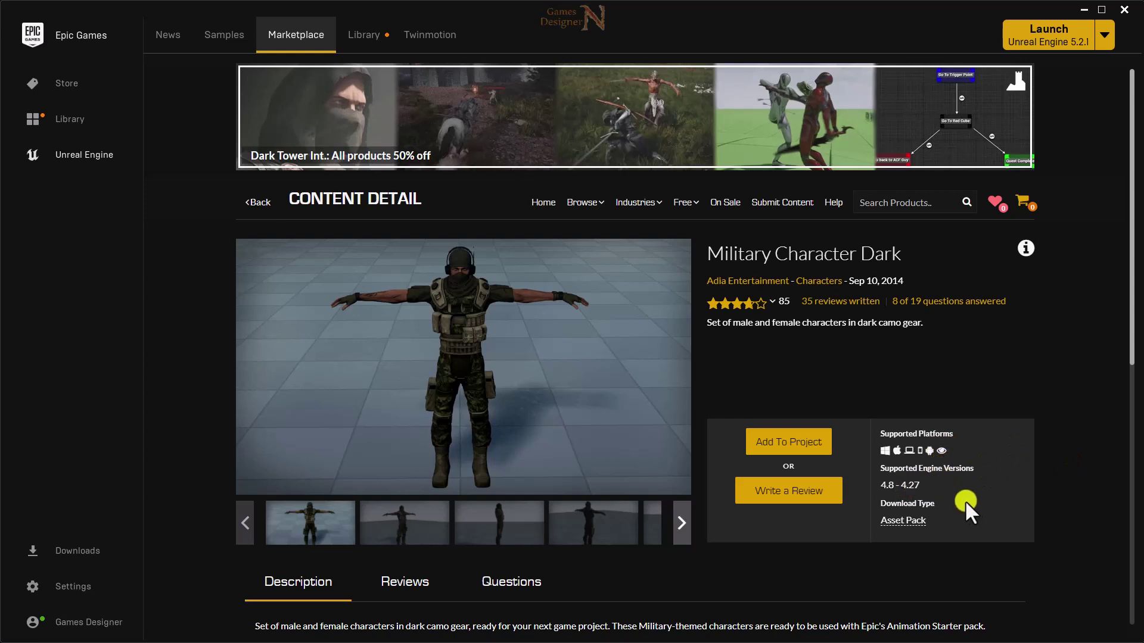
click(785, 446)
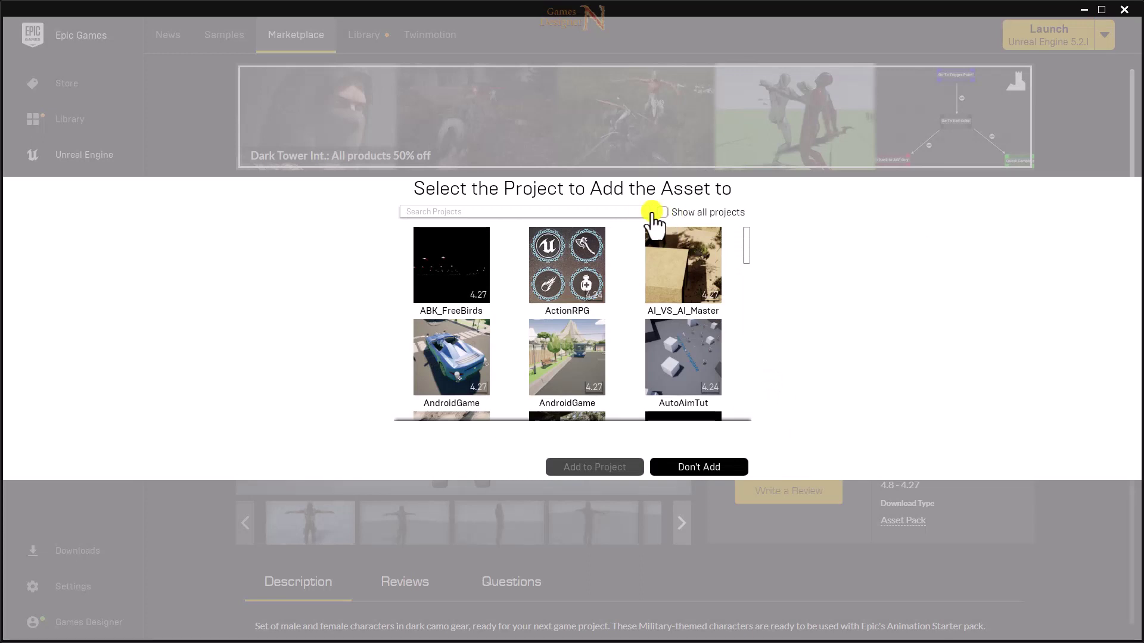
click(663, 213)
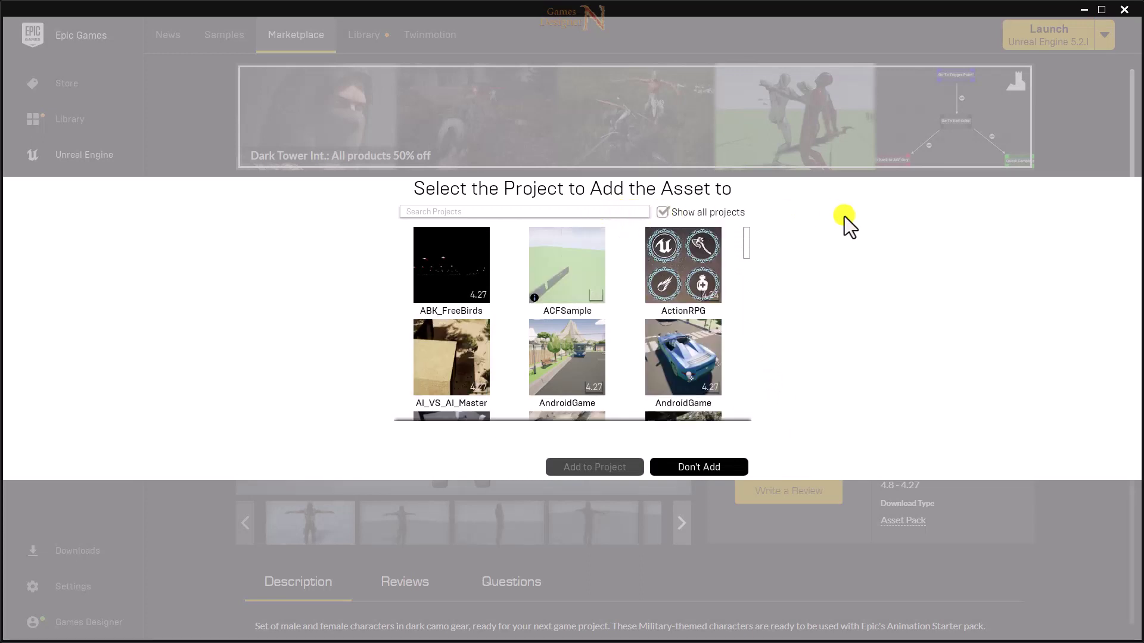
text(mul)
click(476, 289)
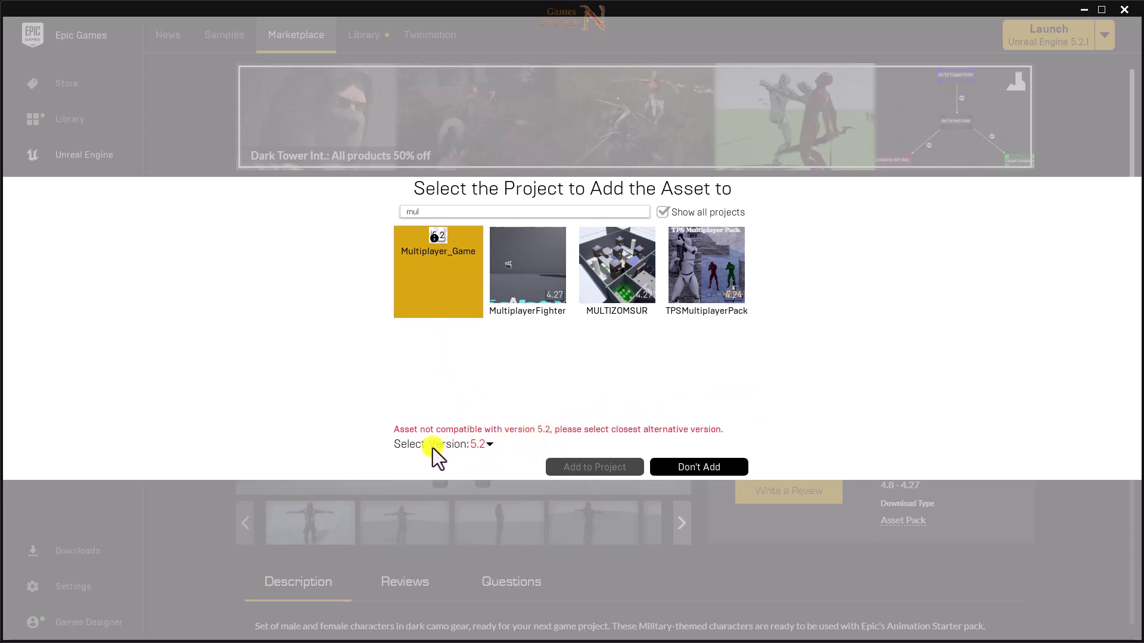
click(475, 447)
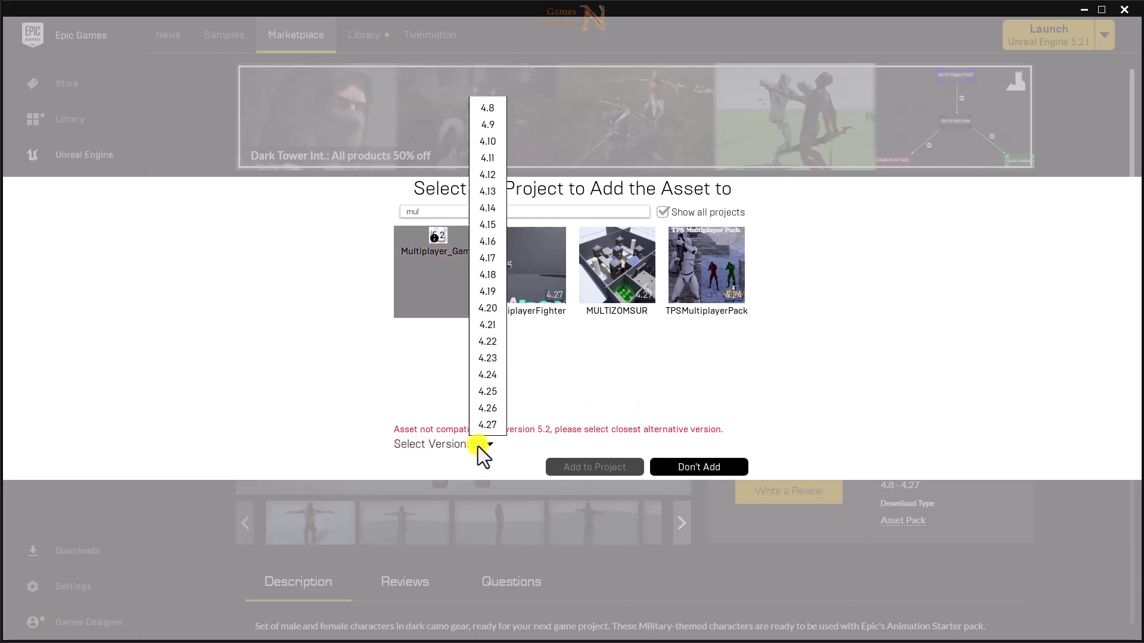
click(490, 430)
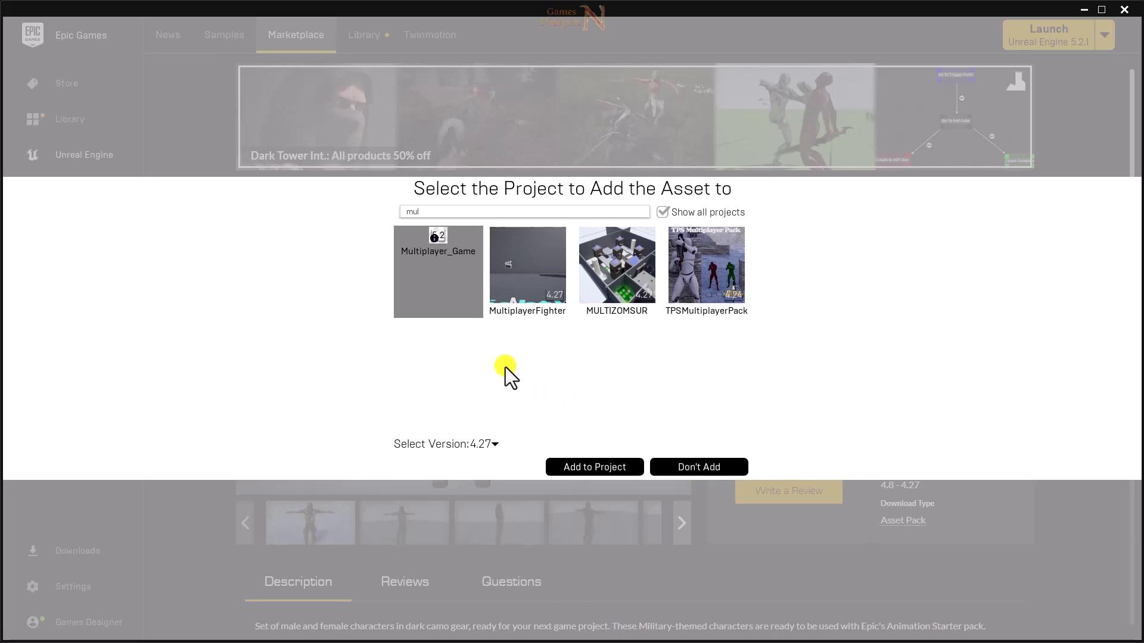
click(596, 469)
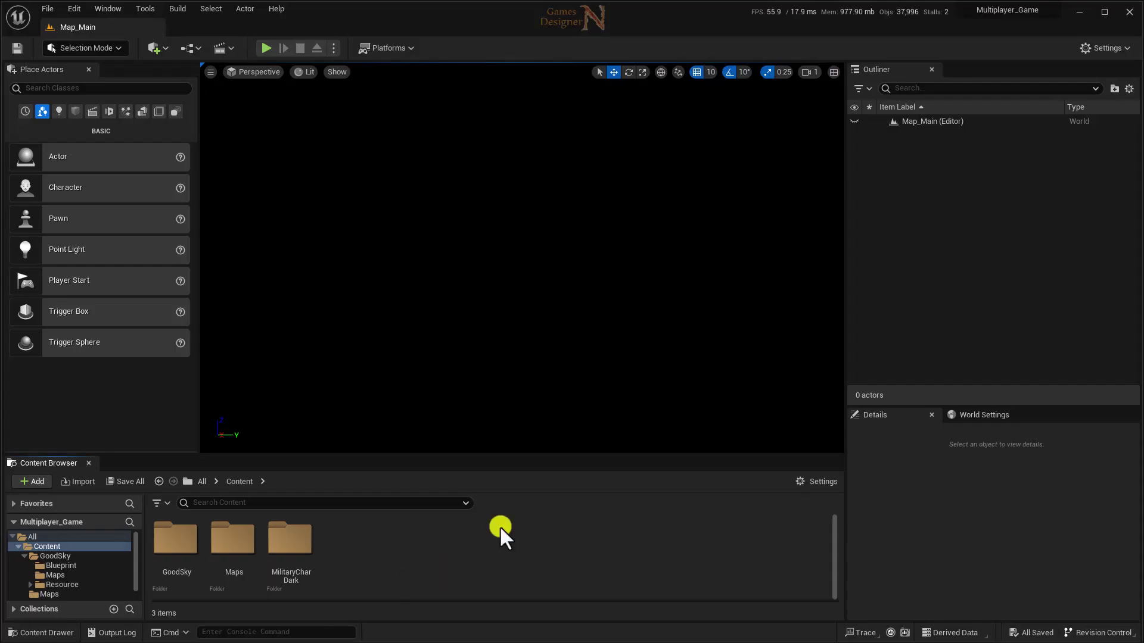
- Browse MilitaryCharDark's Materials and Textures subfolders, ending back in MilitaryCharDark
double_click(308, 547)
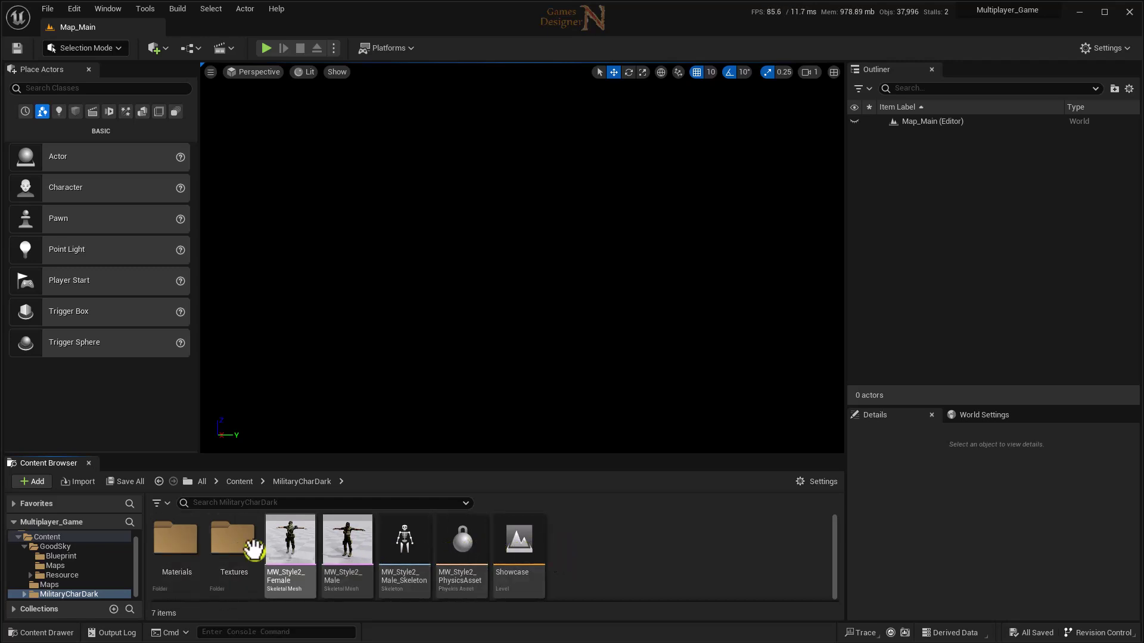
double_click(179, 543)
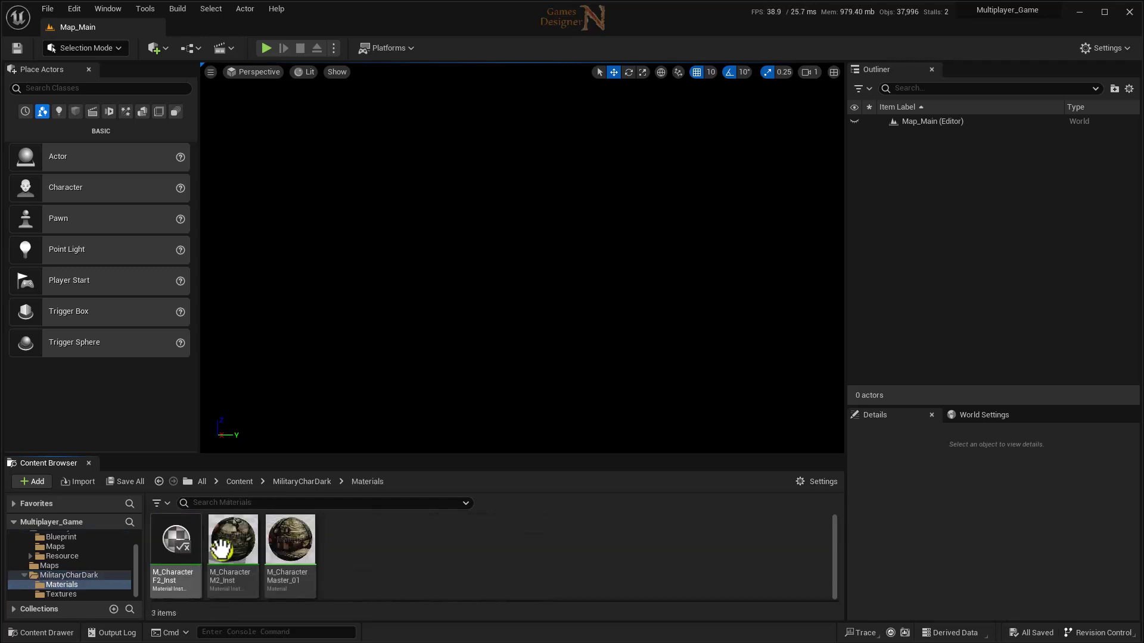
click(303, 483)
double_click(235, 536)
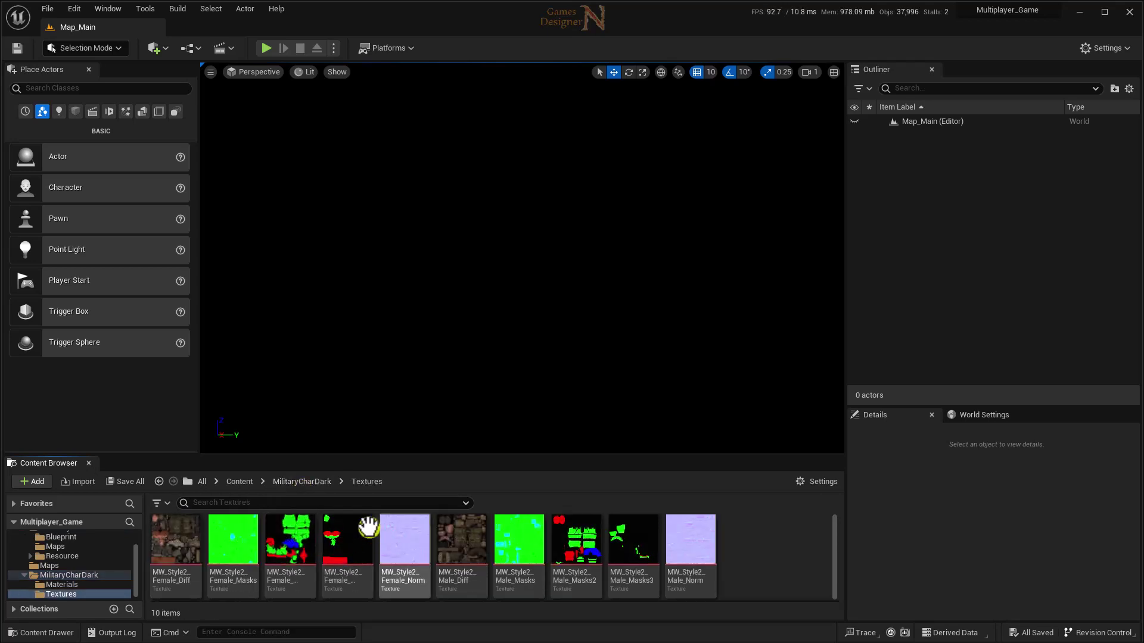
click(300, 485)
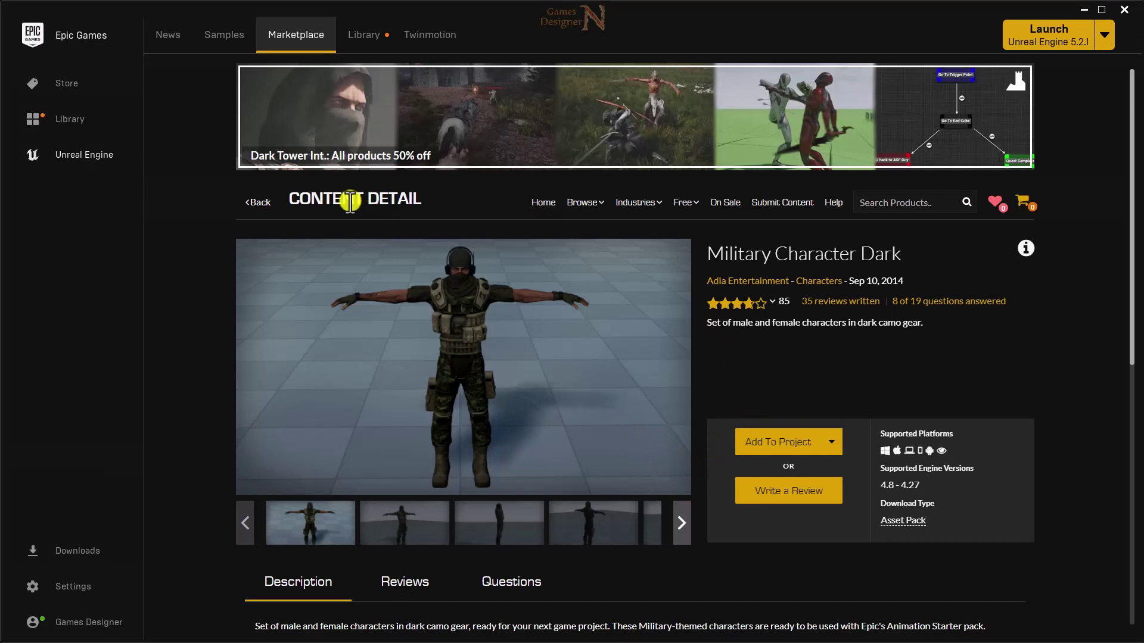
- Return to the Characters listing and start adding Military Character Silver to a project
click(258, 203)
click(513, 501)
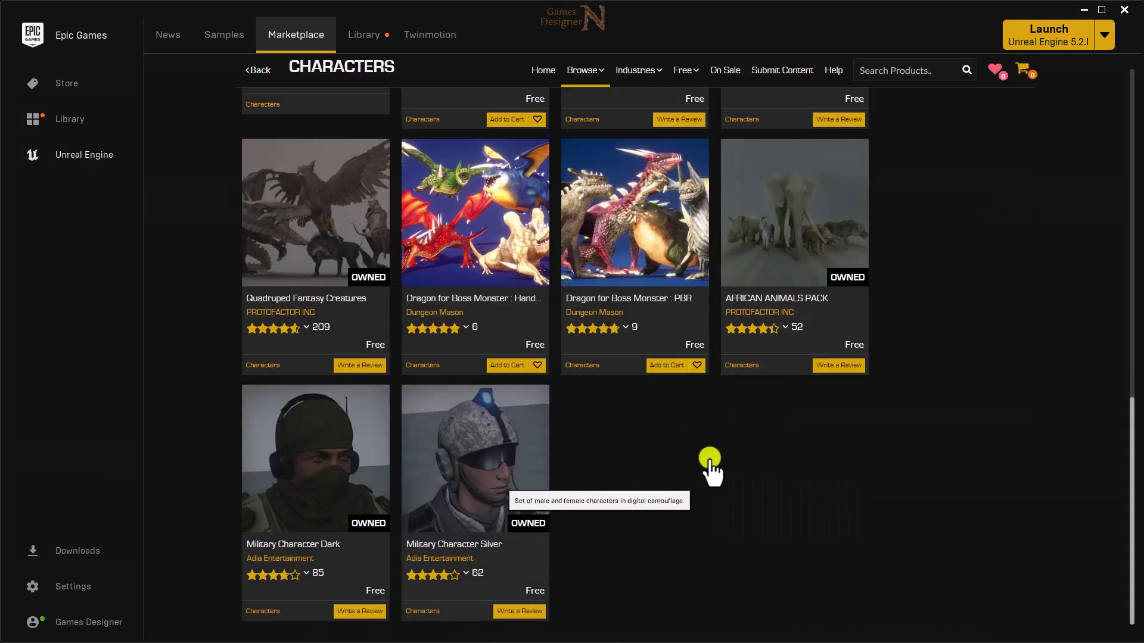
click(784, 446)
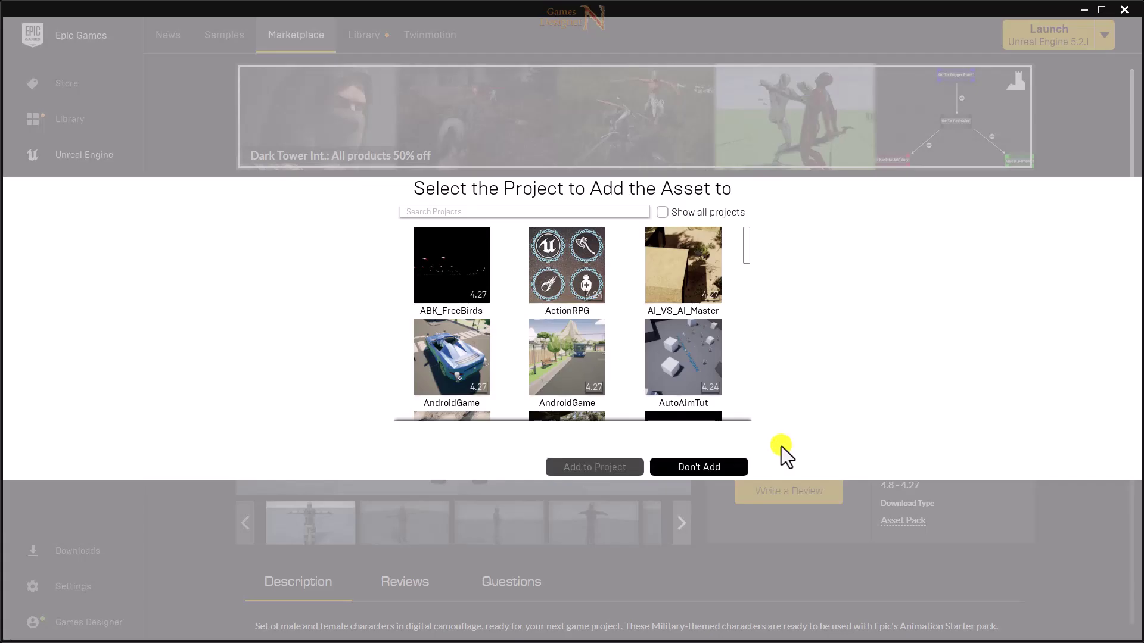
- Install the Silver pack, version 4.27, into Multiplayer_Game, found by searching 'mu' among all projects
click(669, 215)
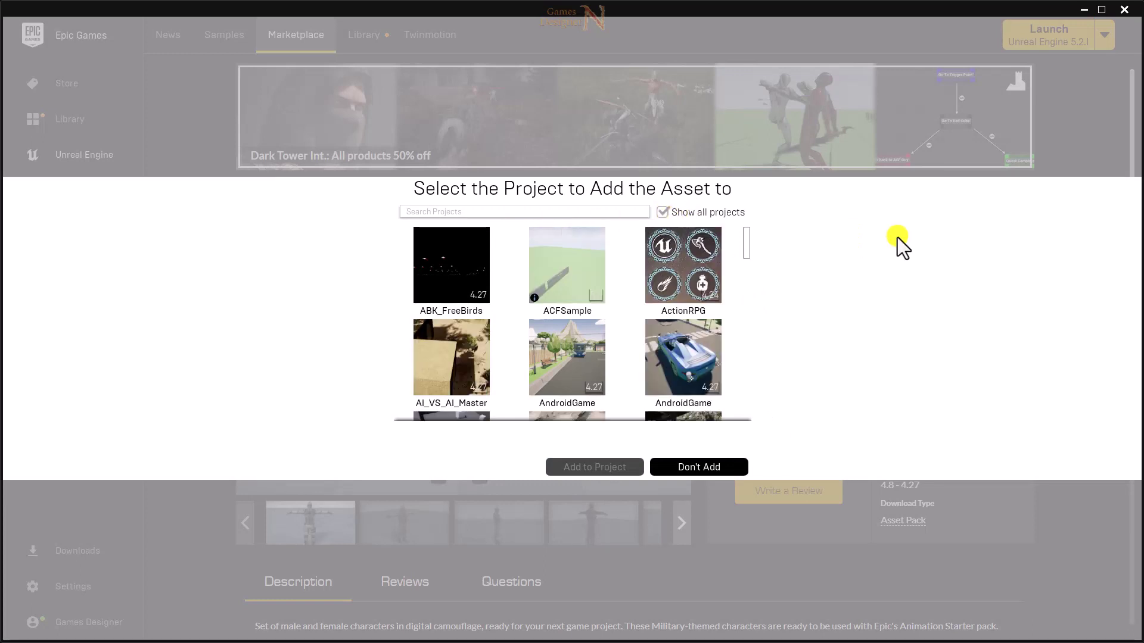
text(mu)
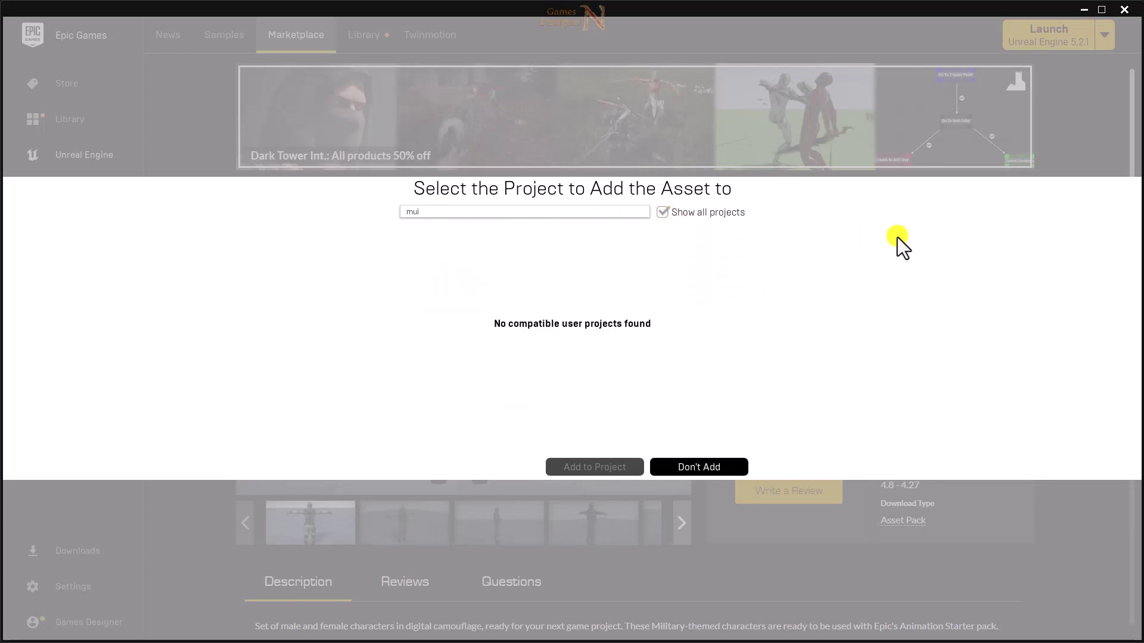
click(471, 263)
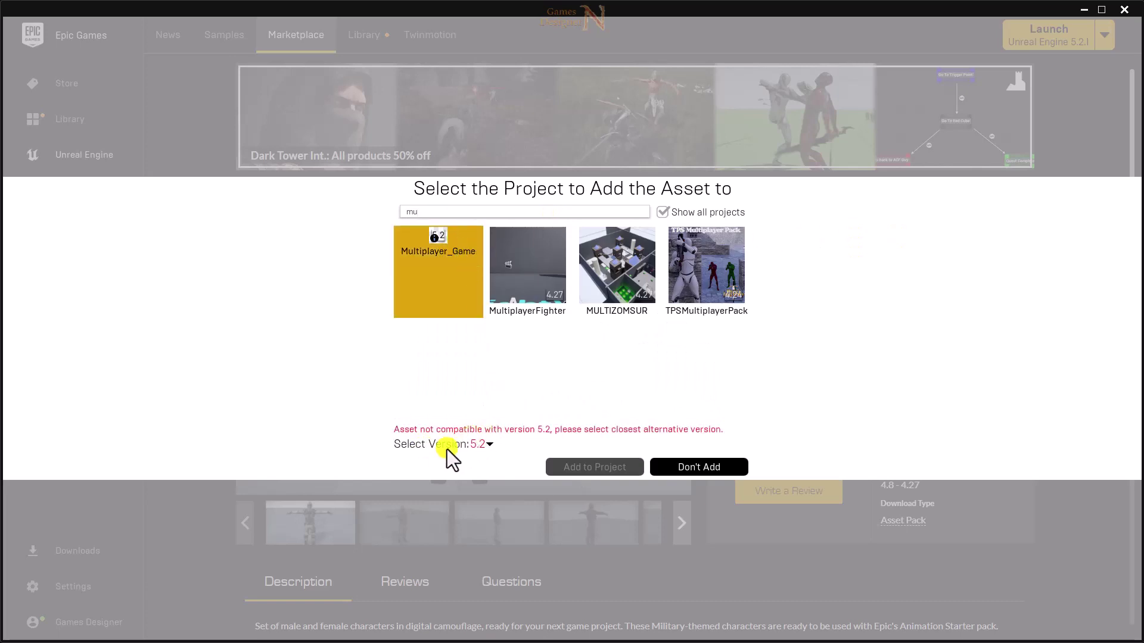
click(481, 446)
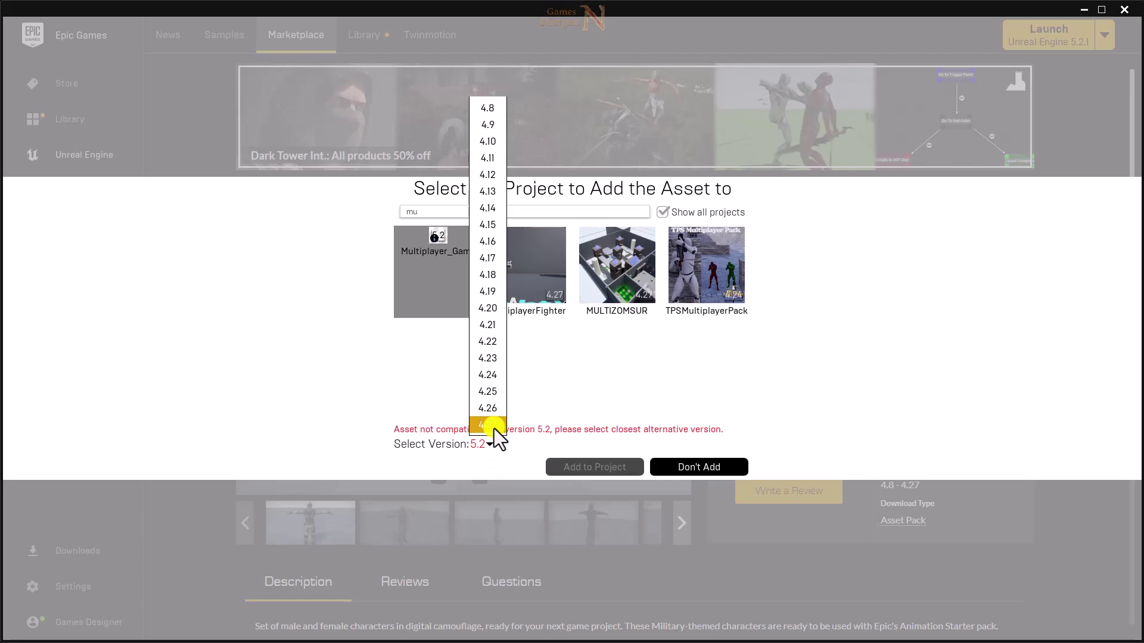
click(494, 426)
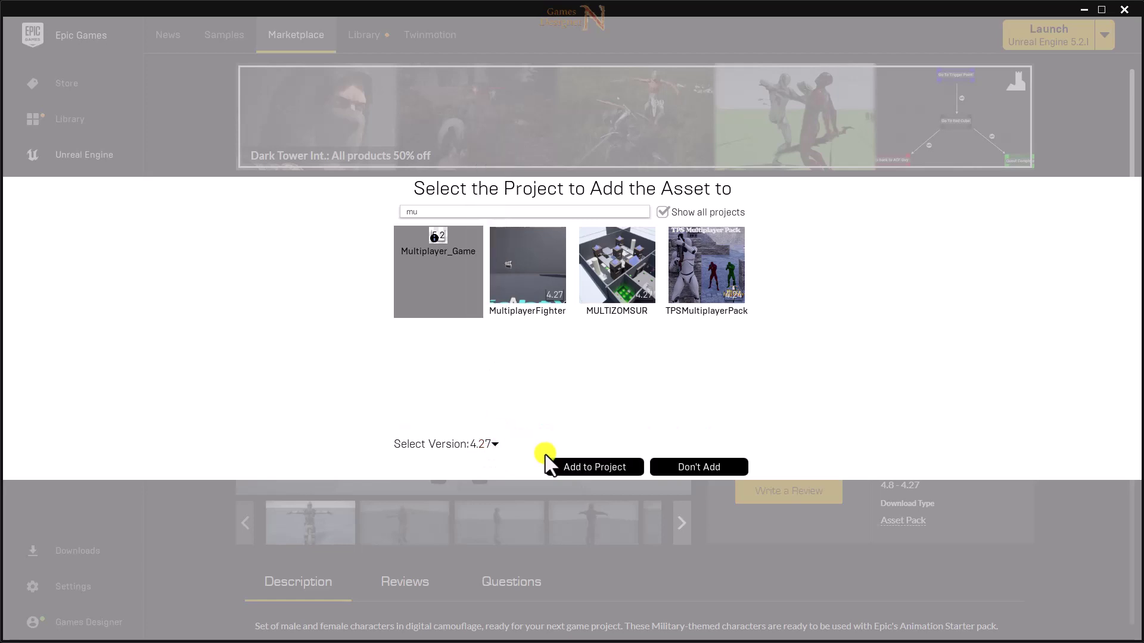
click(595, 470)
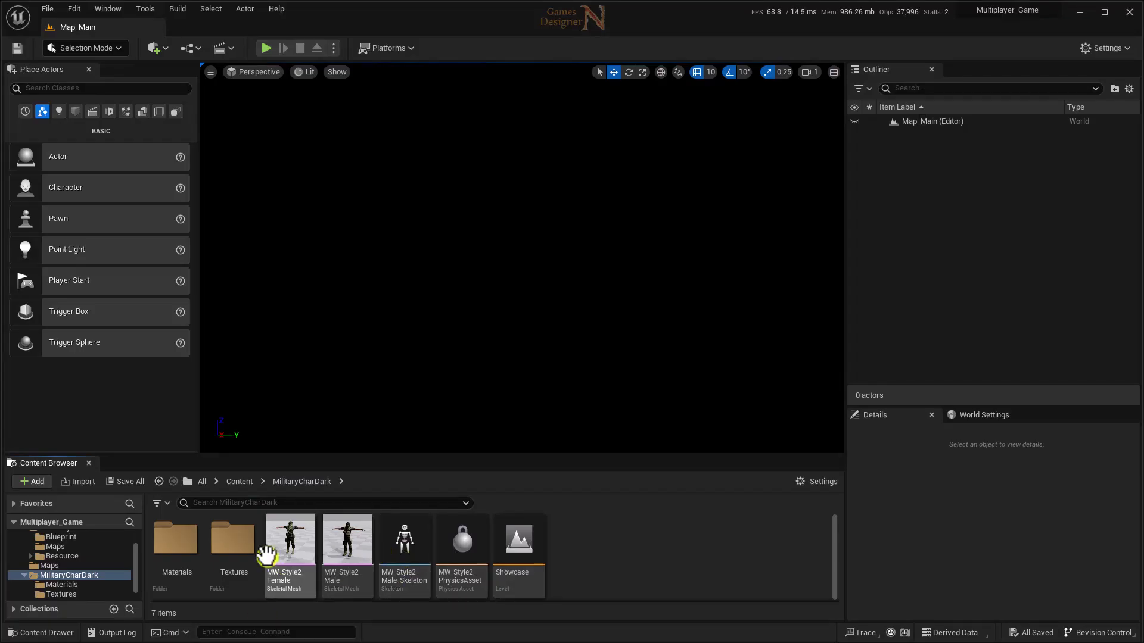
- Go up to Content and open the MilitaryCharSilver folder
click(243, 480)
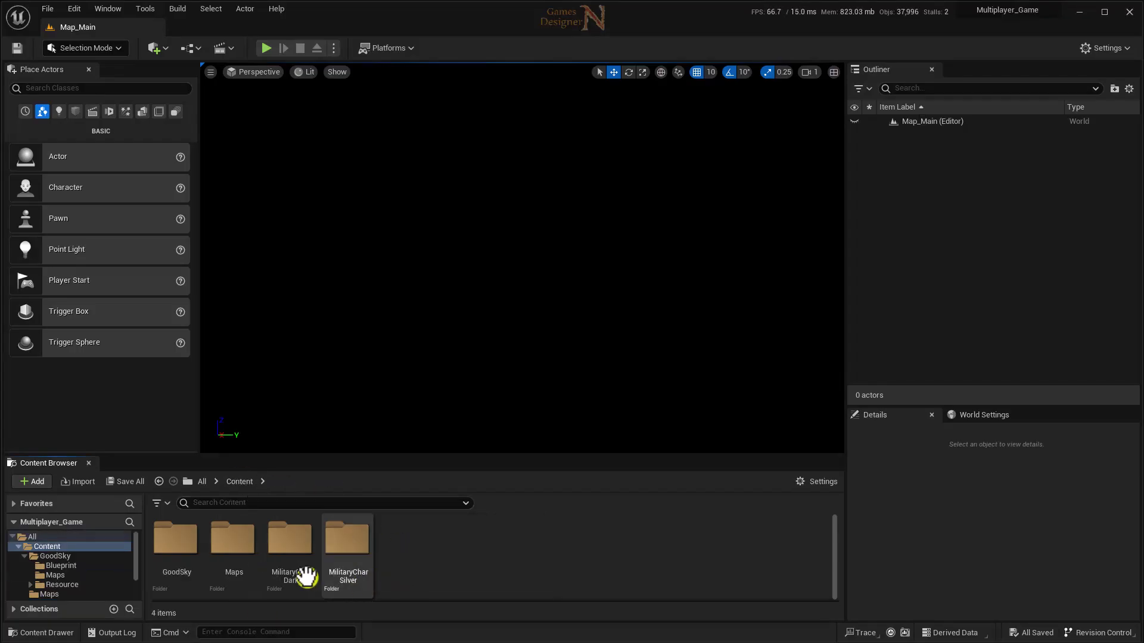
double_click(348, 571)
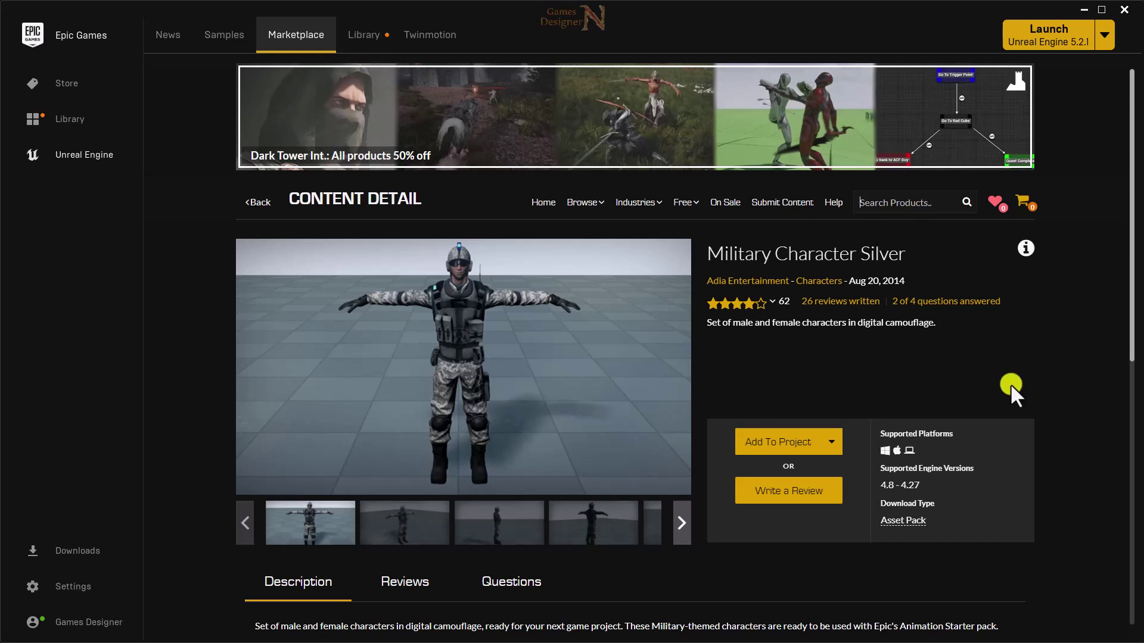
- Search the Marketplace for 'grid' and limit results to Free products
text(grid)
key(Return)
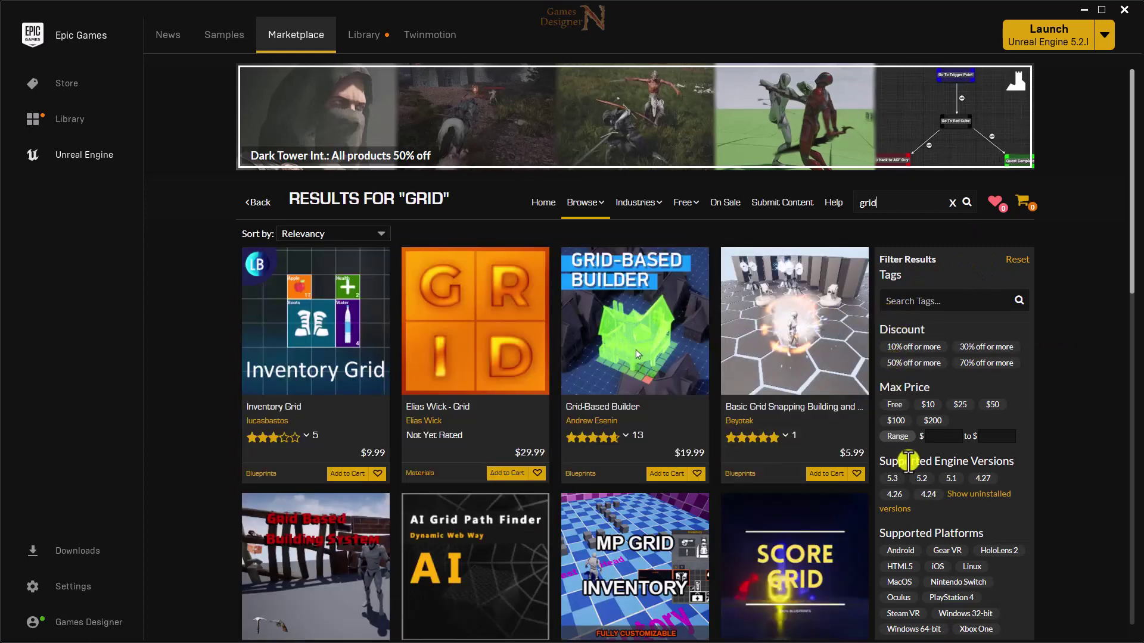
click(899, 405)
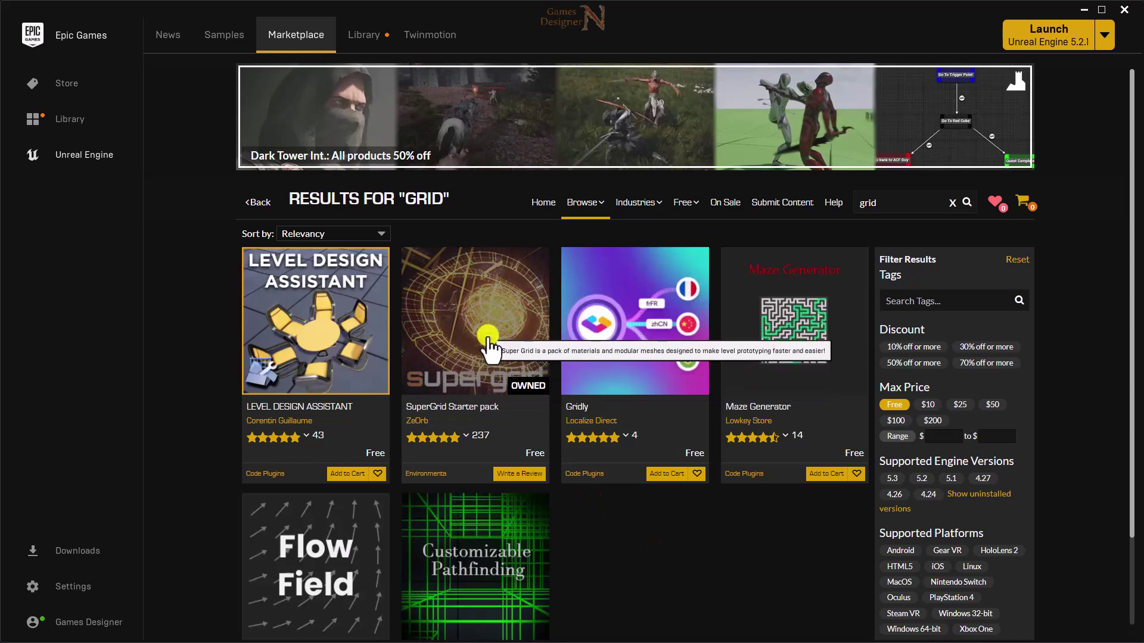
- Open the SuperGrid Starter pack page and expand its full description
click(489, 347)
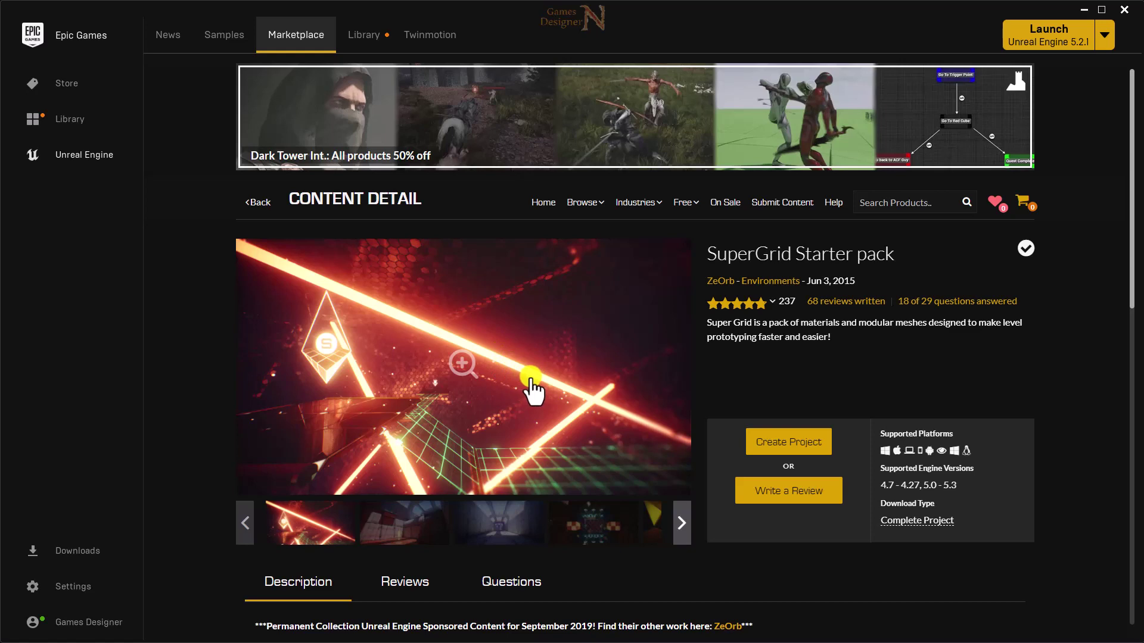
scroll(532, 387, down, 3)
scroll(539, 396, down, 4)
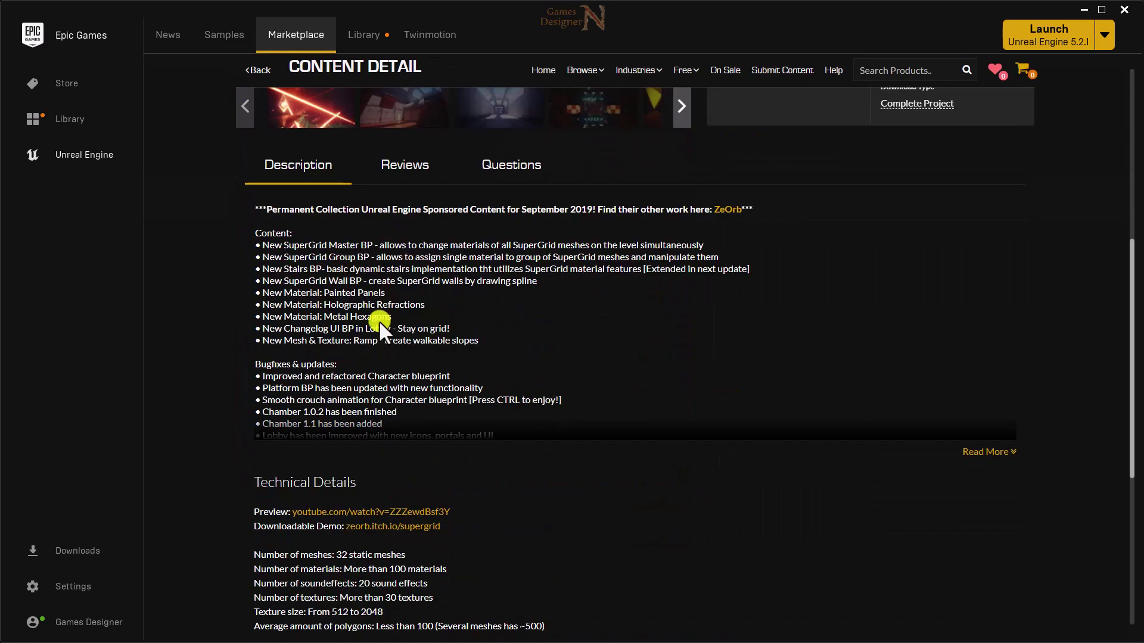
click(990, 453)
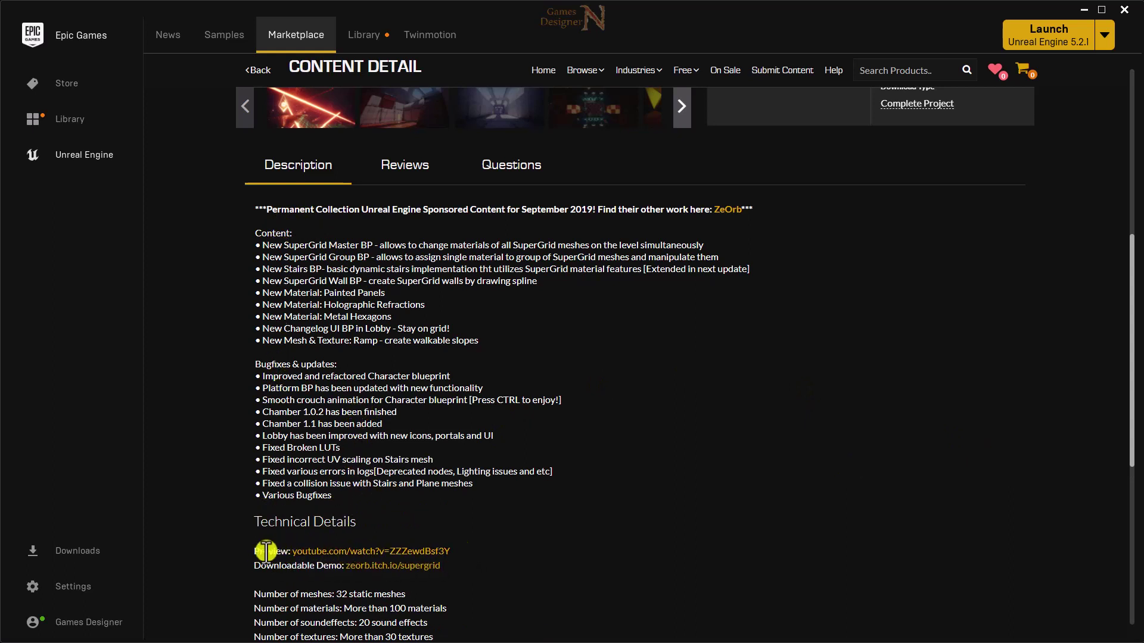
scroll(538, 483, up, 7)
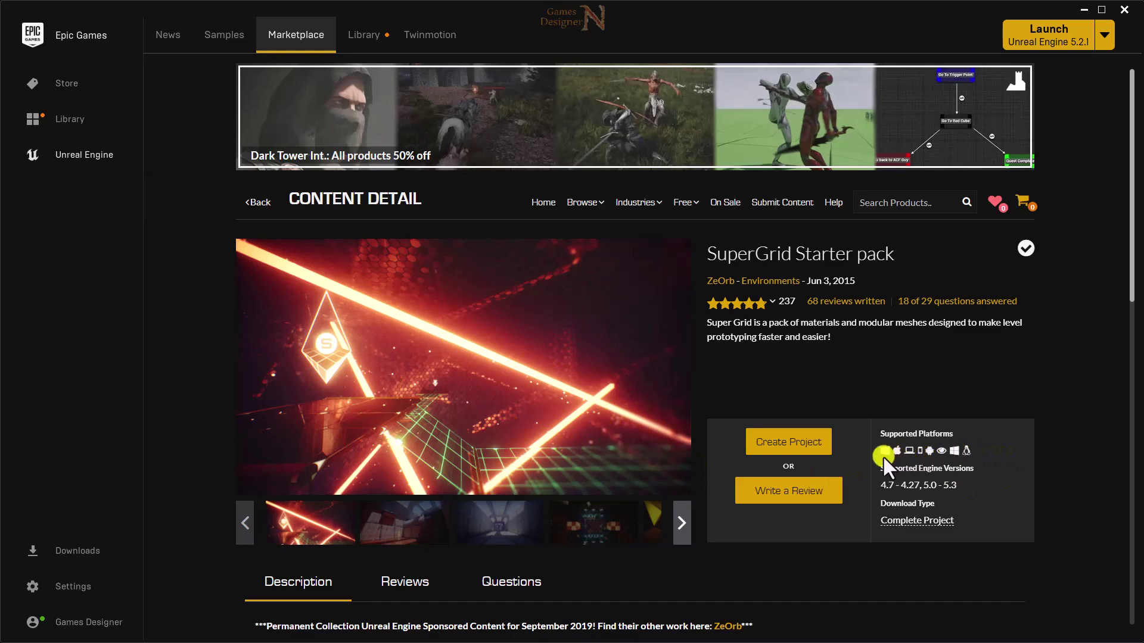
- Create the SuperGrid Starter pack project with Multiplayer_Game\Content as its location
click(793, 452)
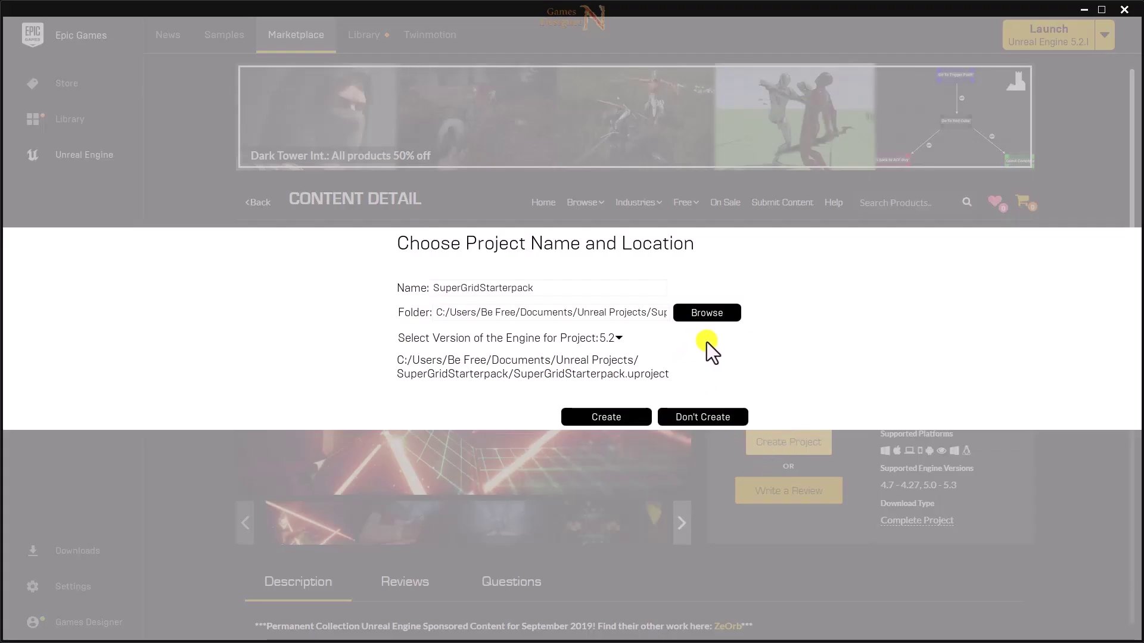
click(676, 418)
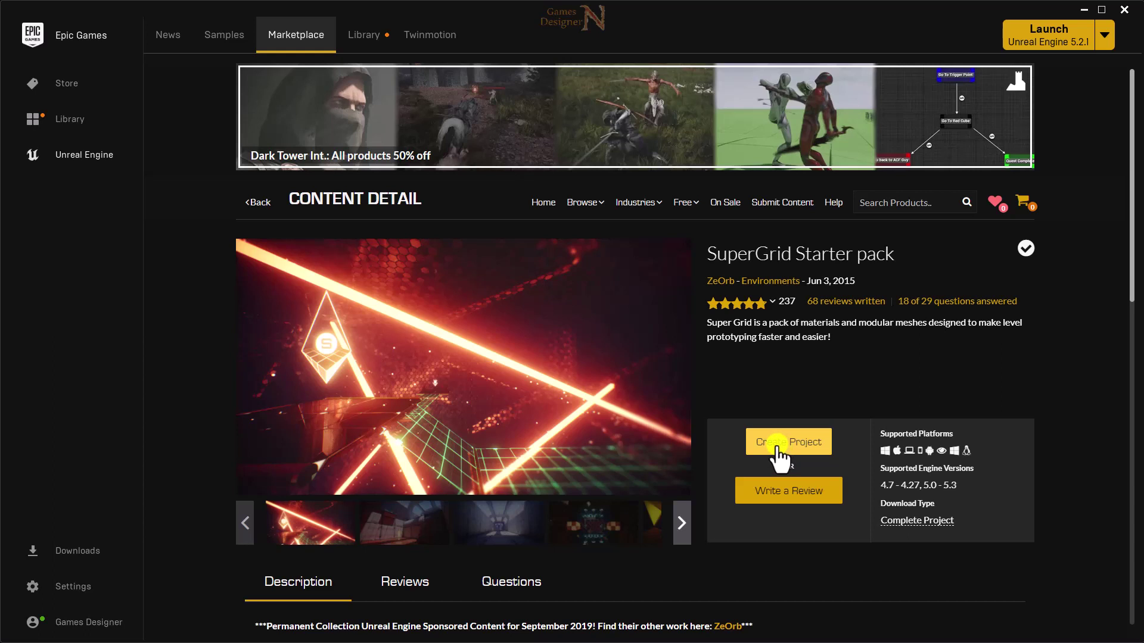
click(778, 456)
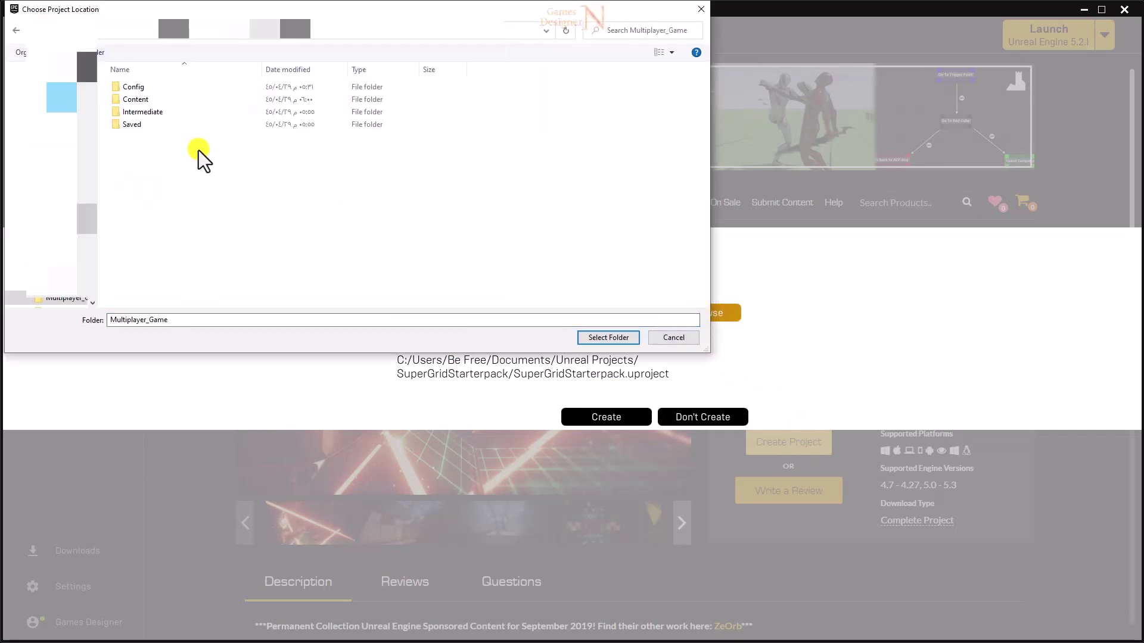
double_click(142, 101)
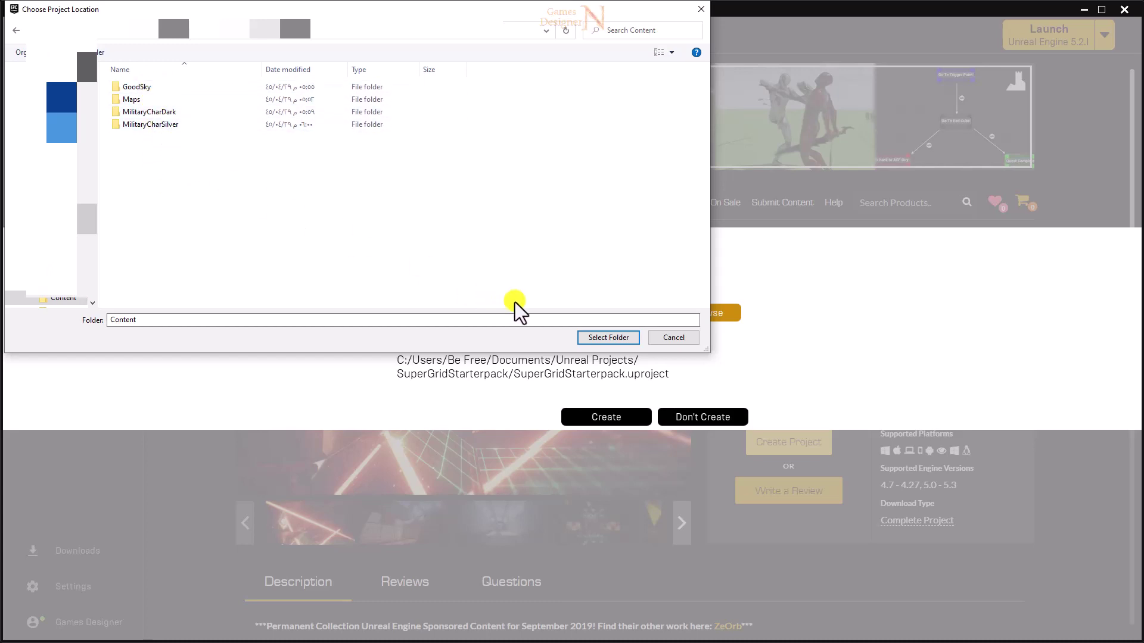
click(608, 338)
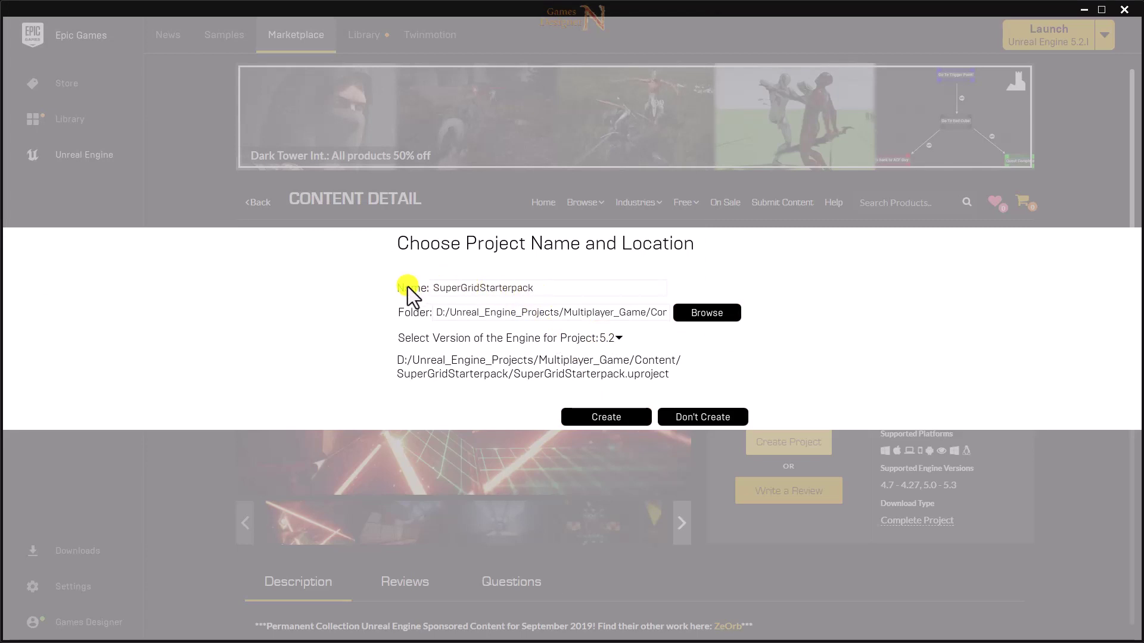
click(601, 417)
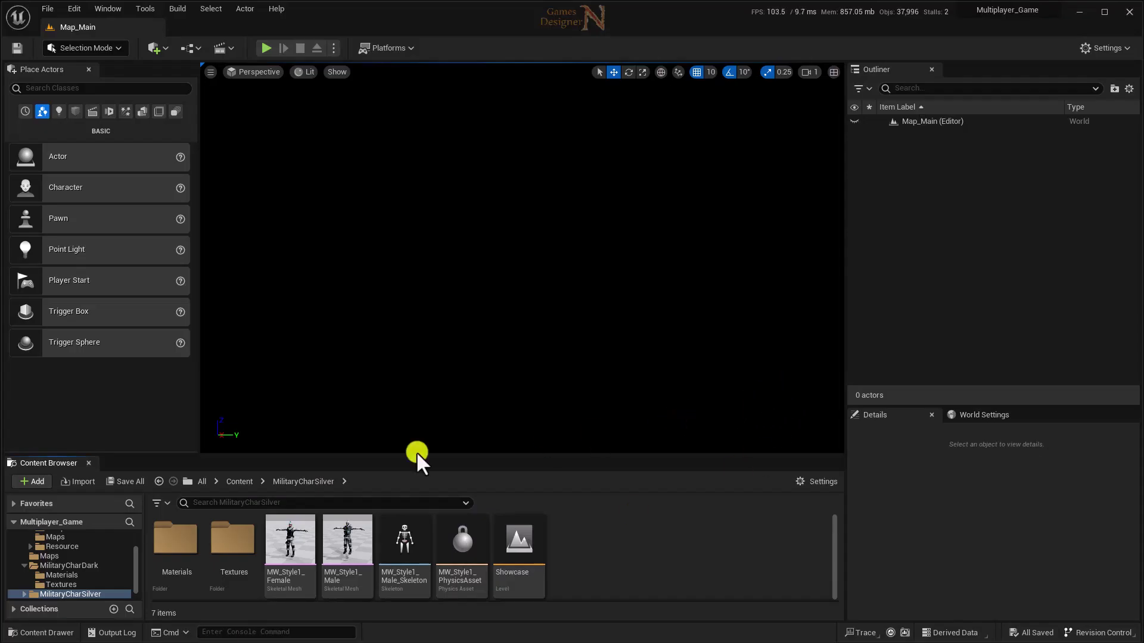
- Drill into SuperGridStarterpack > Content > SuperGrid > StarterPack > Blueprints
click(238, 481)
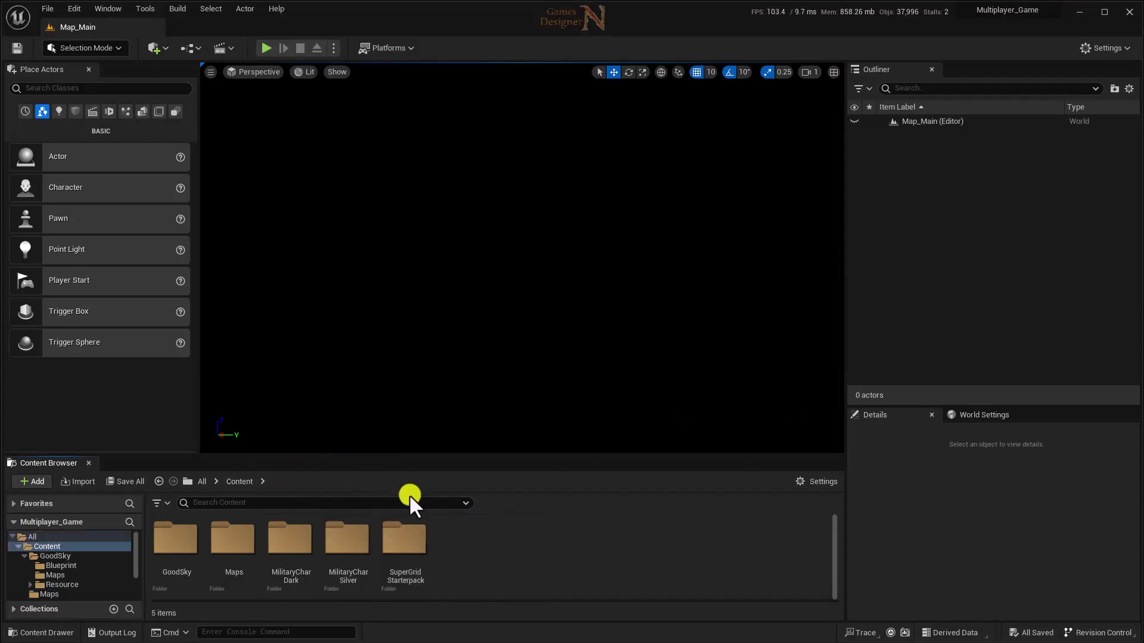
double_click(404, 539)
double_click(231, 542)
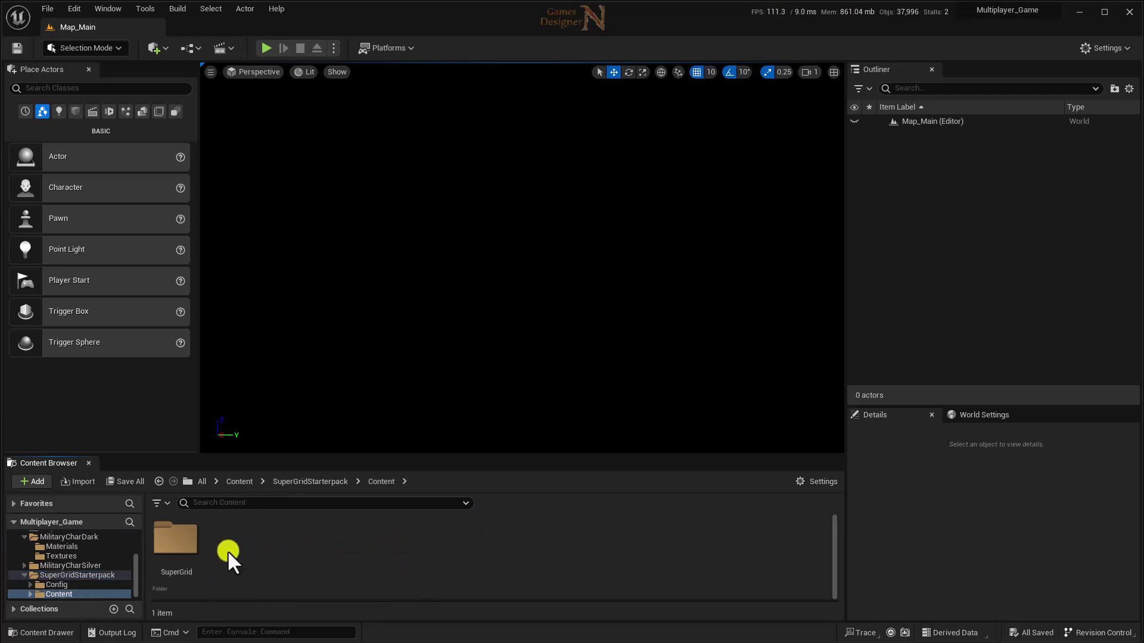
double_click(182, 543)
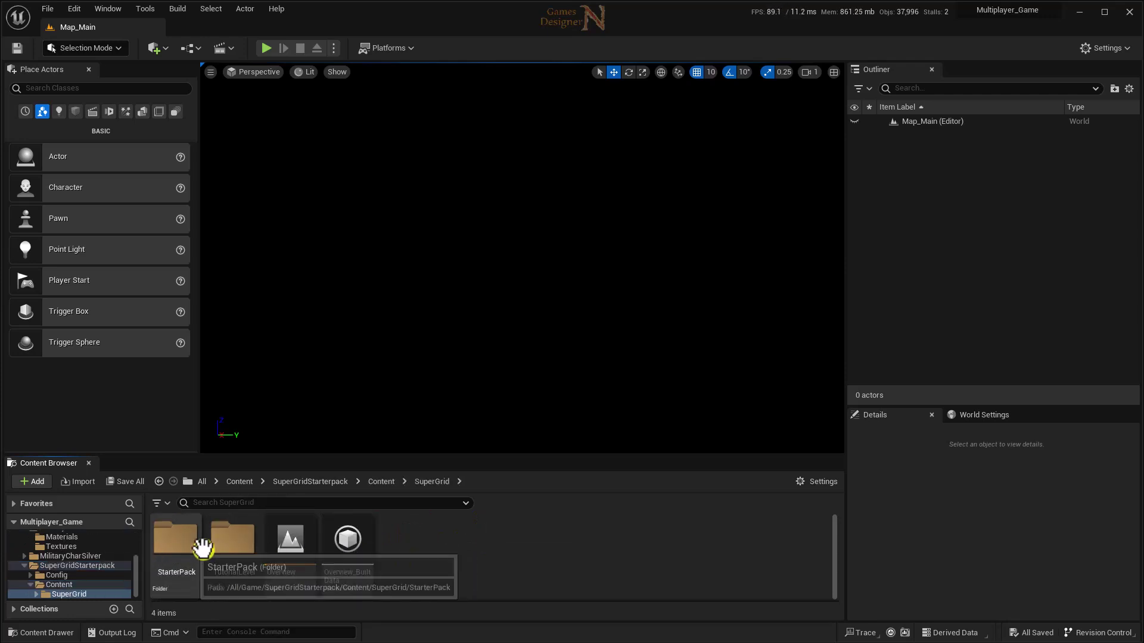
double_click(179, 543)
double_click(258, 544)
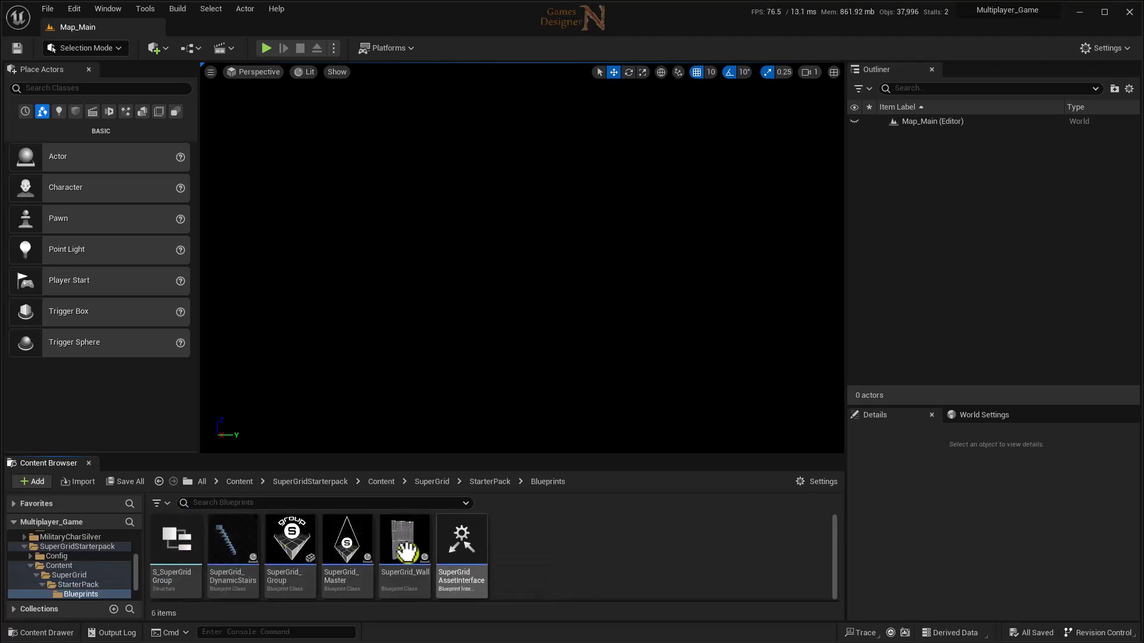
- Check the StarterPack Materials and Base folders, then return to SuperGridStarterpack
click(490, 482)
double_click(233, 539)
double_click(193, 545)
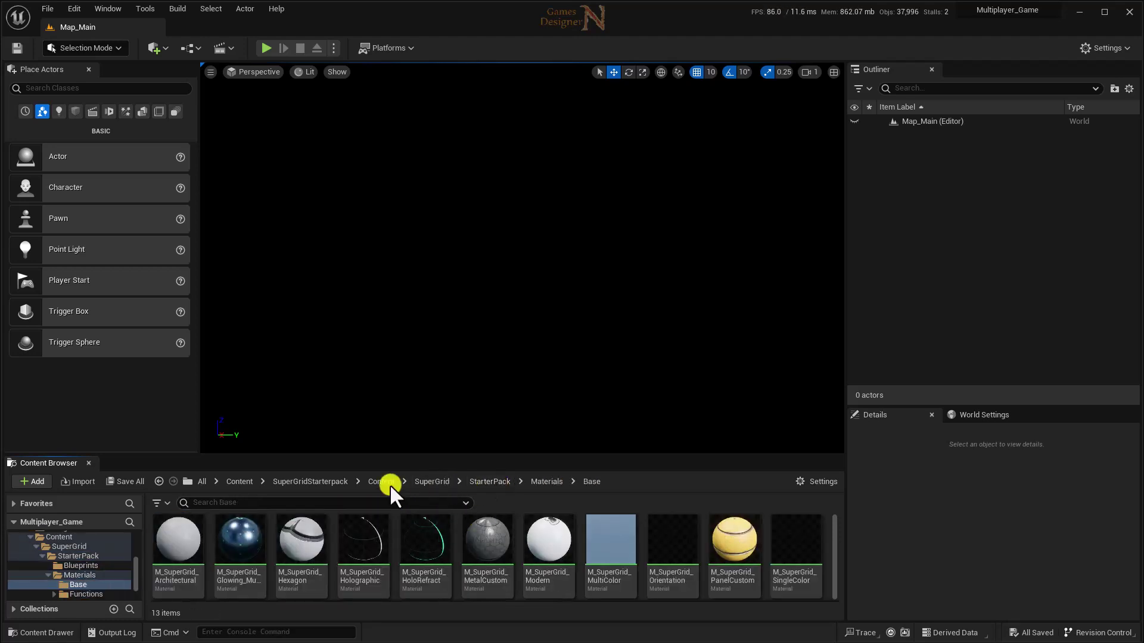
click(384, 482)
click(382, 483)
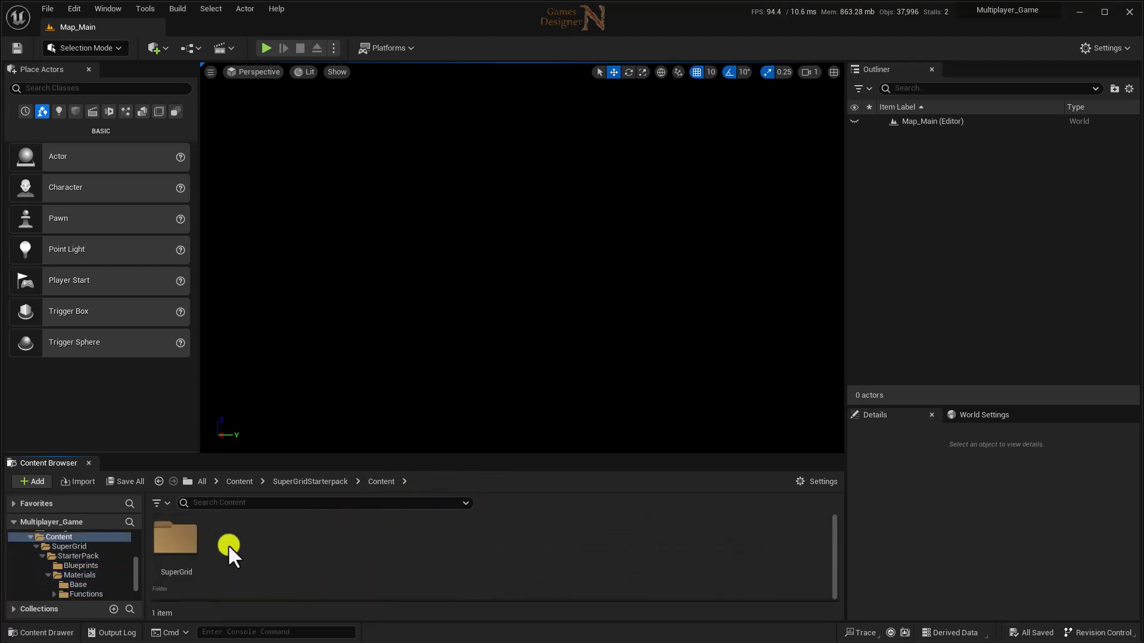
click(313, 482)
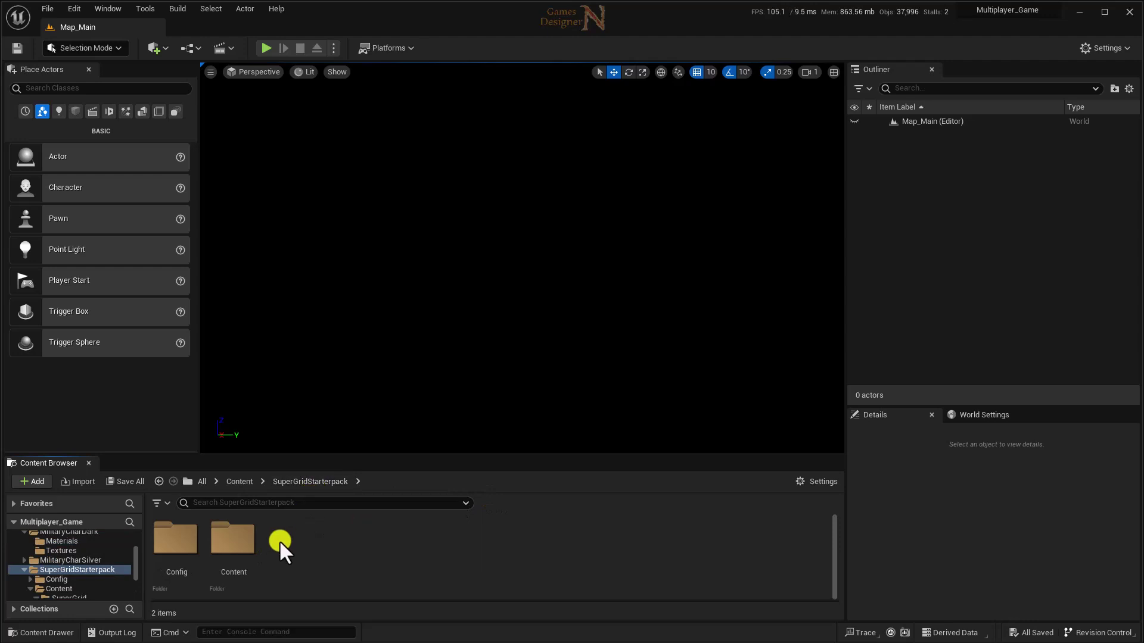
- Look into Config's HoloLens folder, then go back into Content > SuperGrid > StarterPack
double_click(174, 541)
double_click(175, 539)
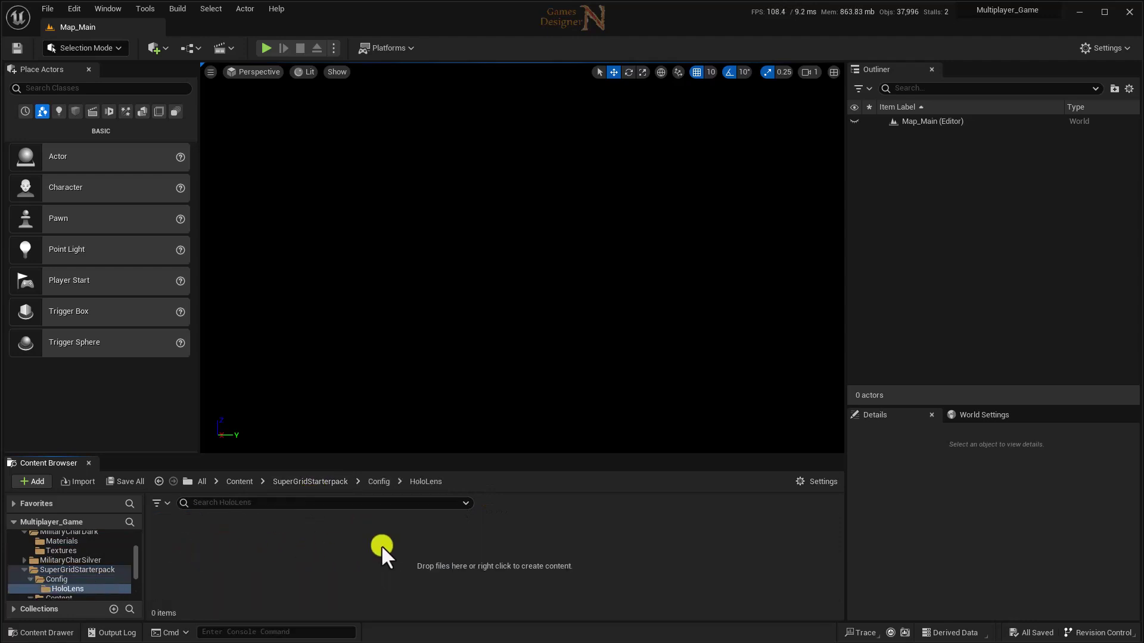
click(316, 486)
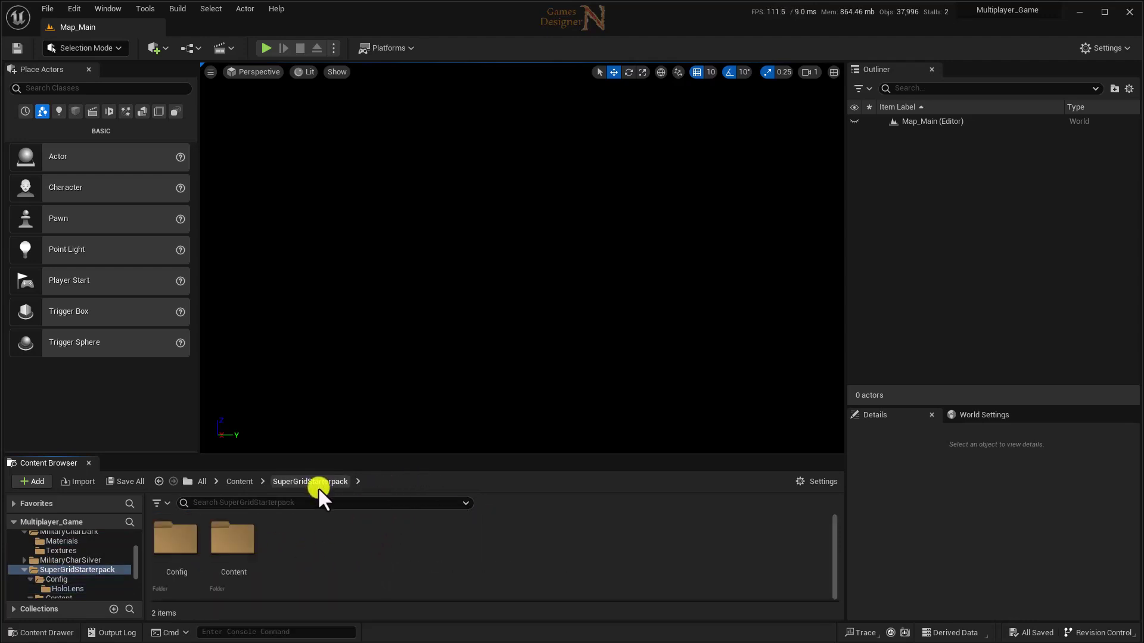
double_click(227, 542)
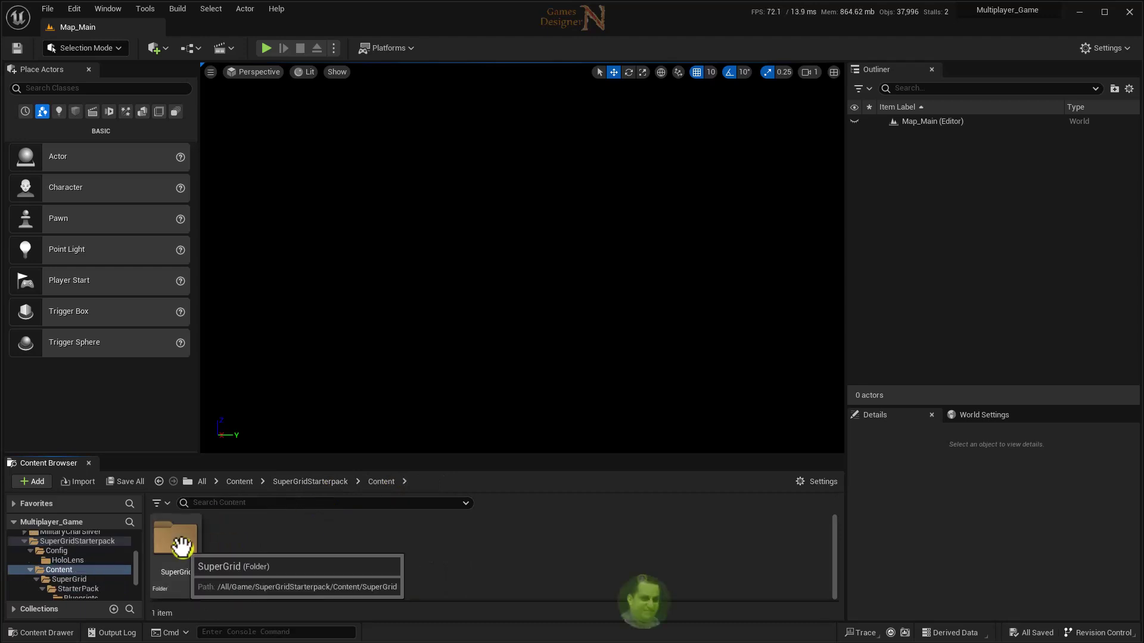
double_click(200, 546)
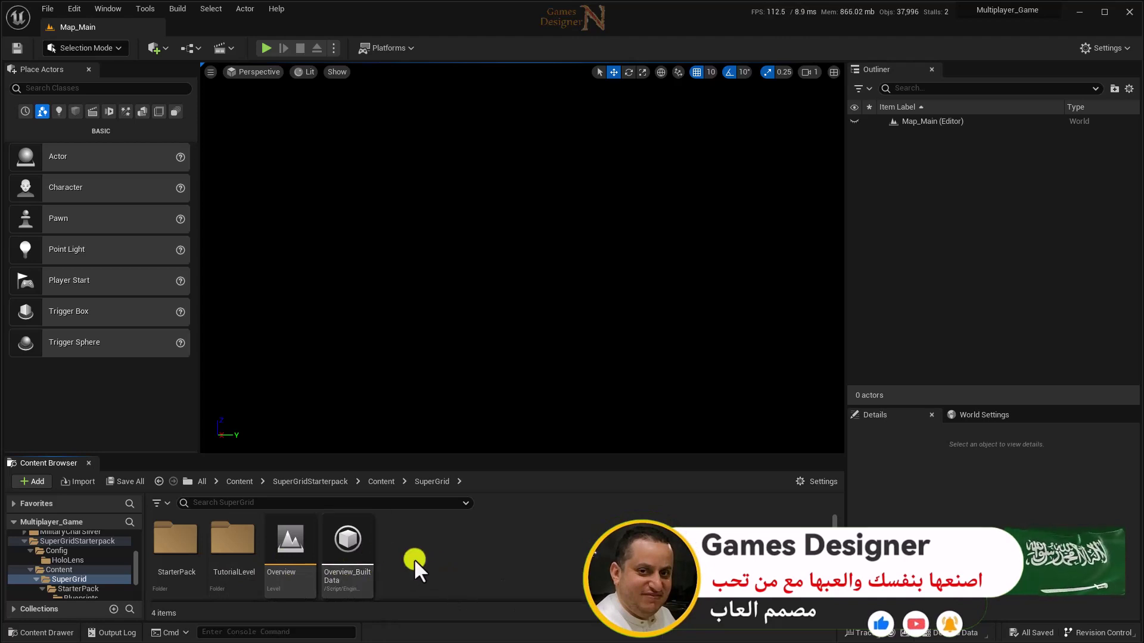
double_click(173, 547)
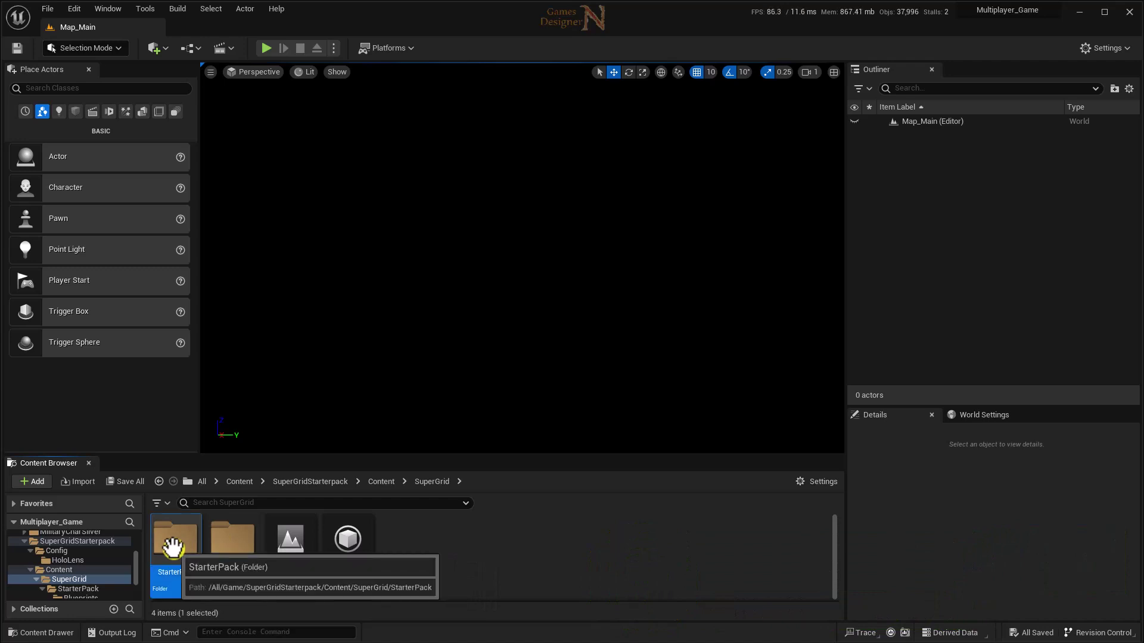